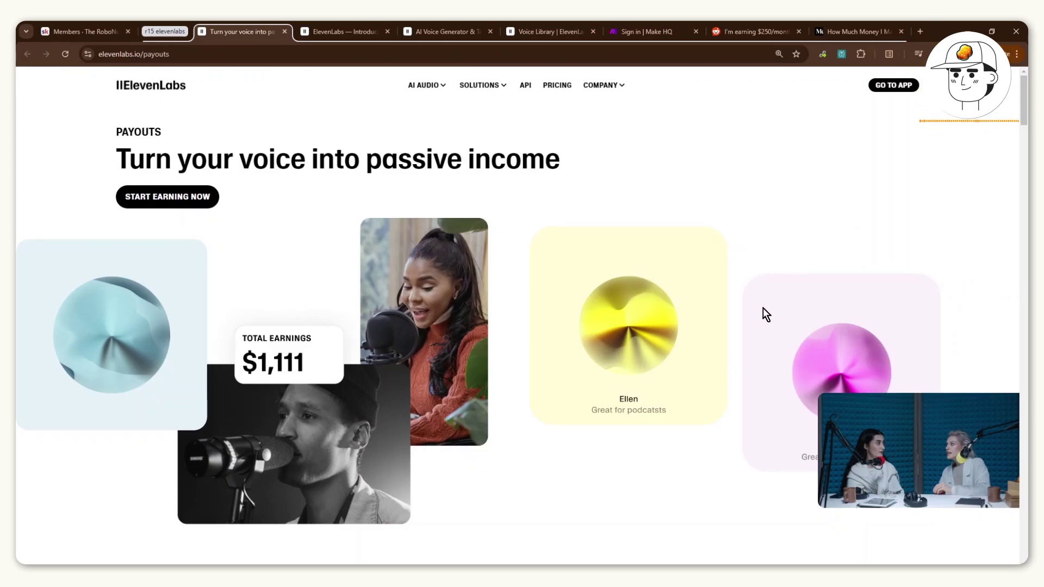
Read the Reddit post on earning $250/month passive income with ElevenLabs, highlighting its title.
left_click(723, 31)
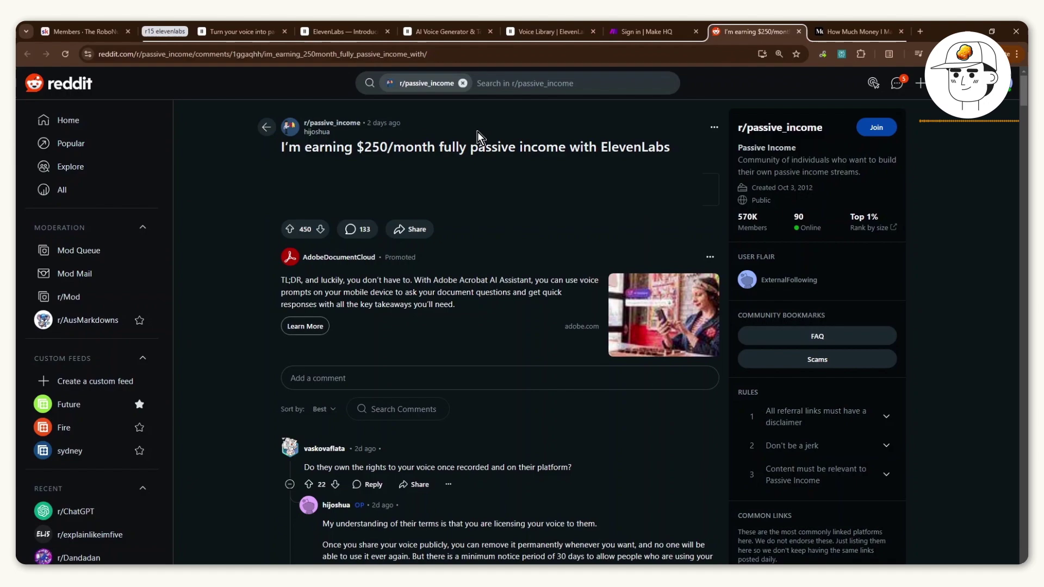
left_click_drag(433, 148, 679, 150)
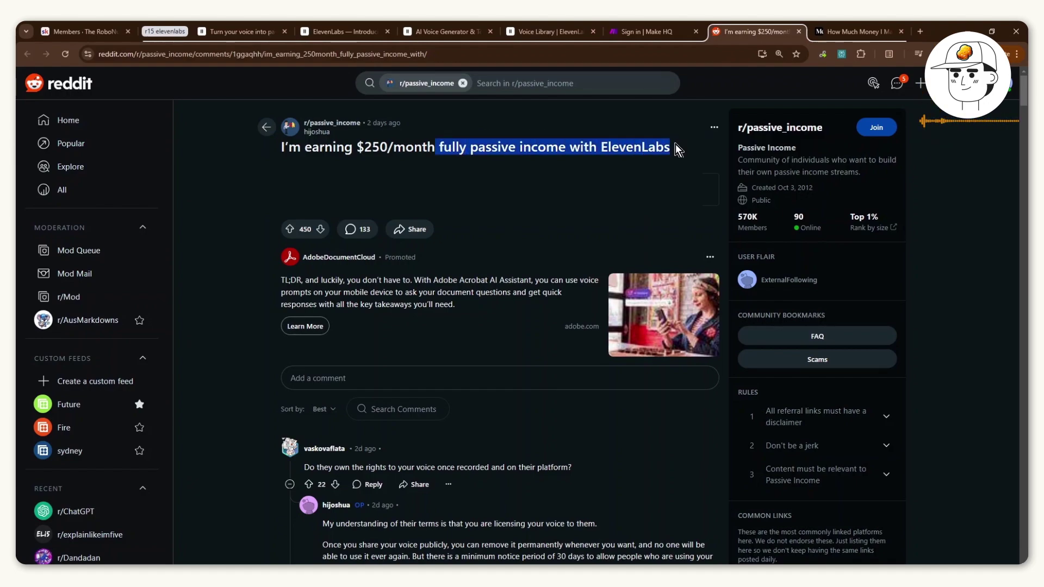
key("ctrl+3")
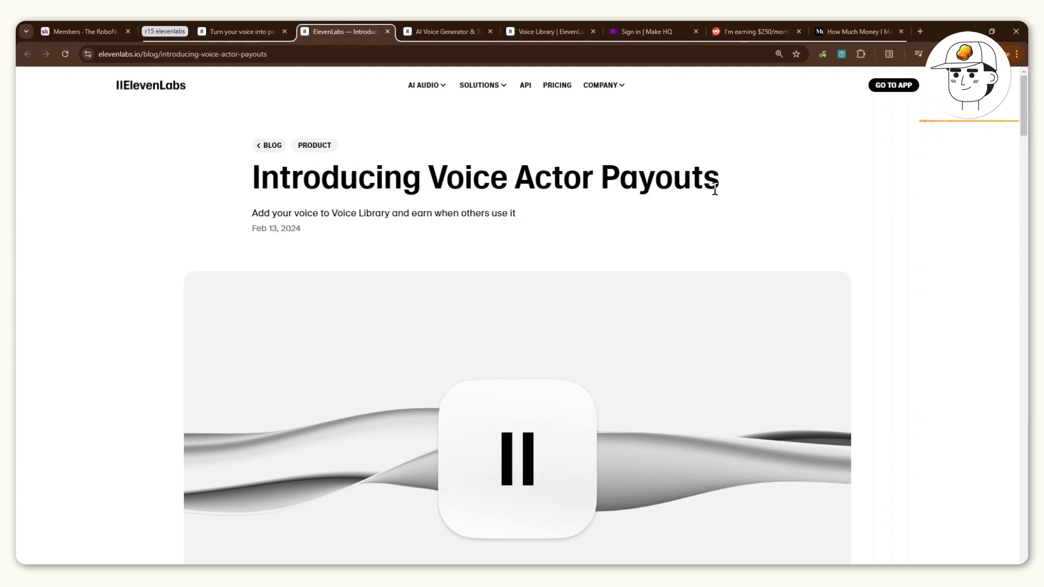
Skim the Medium article on voice-cloning earnings, then bring up the ElevenLabs Voice Library page.
key("ctrl+8")
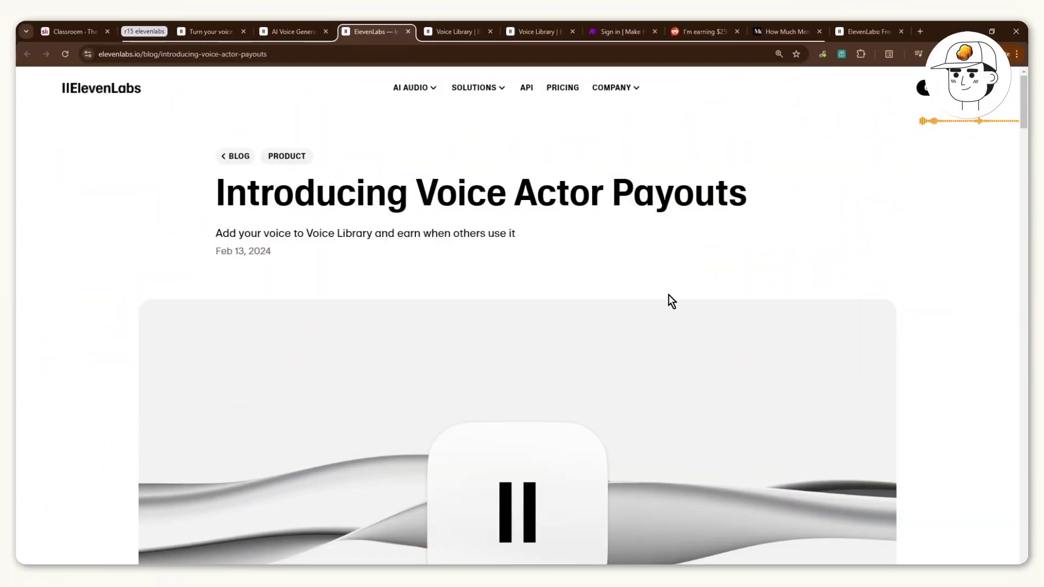
left_click(468, 31)
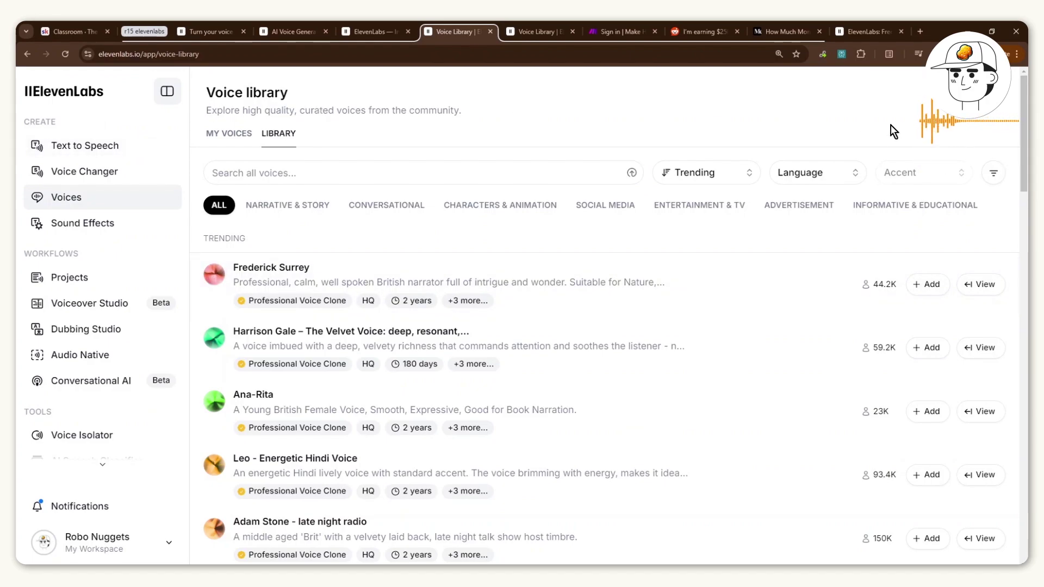
Play the Ana-Rita and Leo - Energetic Hindi Voice previews, stopping Leo partway.
scroll(1025, 176, "down", 1)
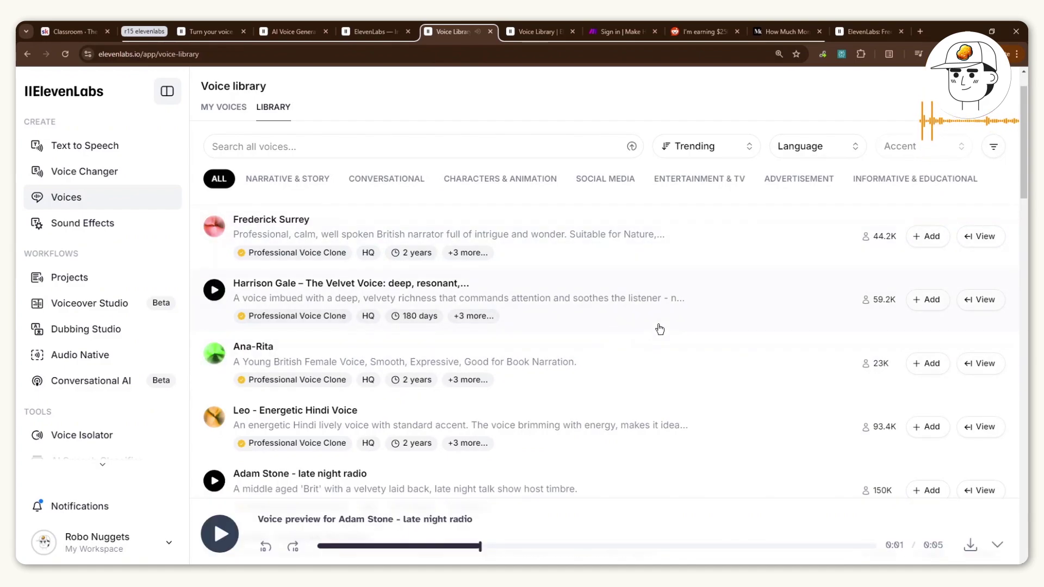
left_click(216, 356)
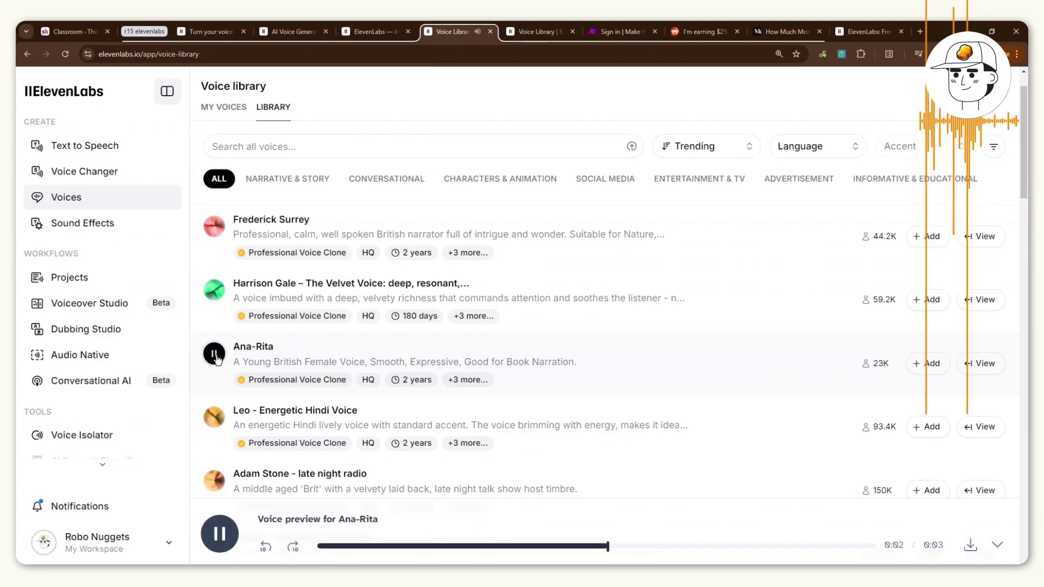
scroll(524, 318, "down", 2)
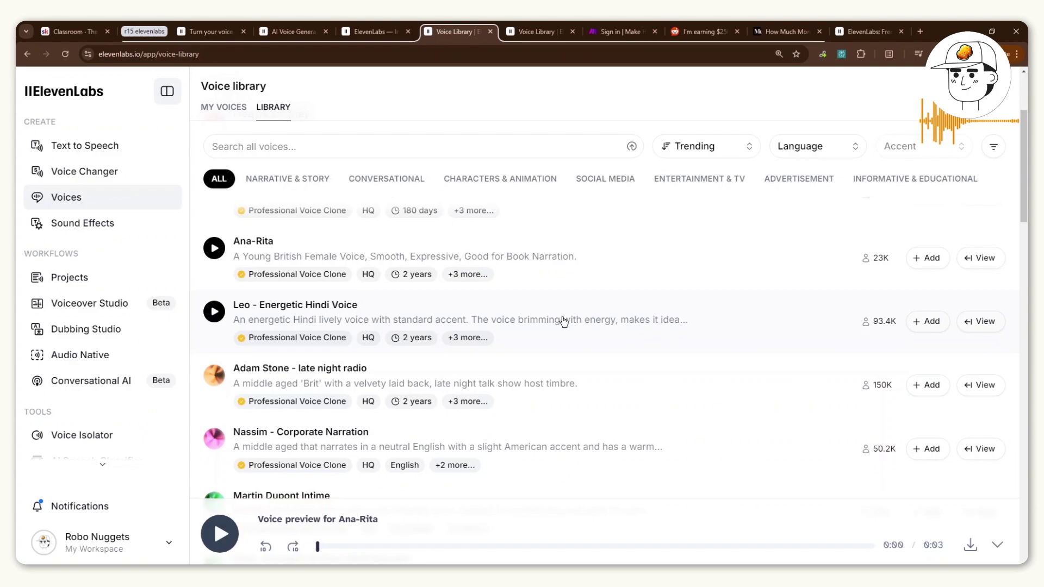
left_click(213, 313)
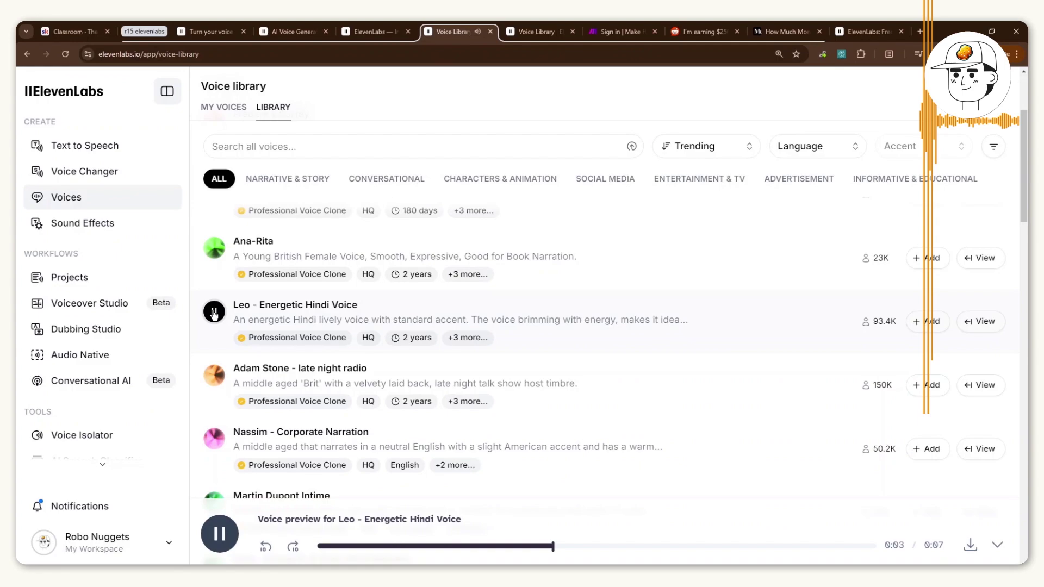
left_click(214, 313)
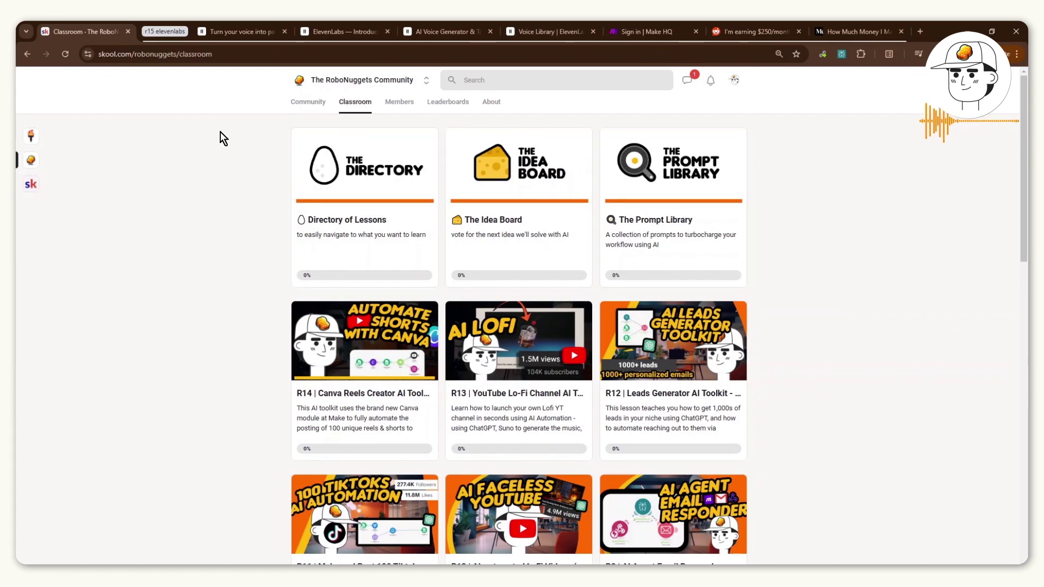
Browse the RoboNuggets classroom lesson cards with the page zoomed out to 90%.
left_click(305, 115)
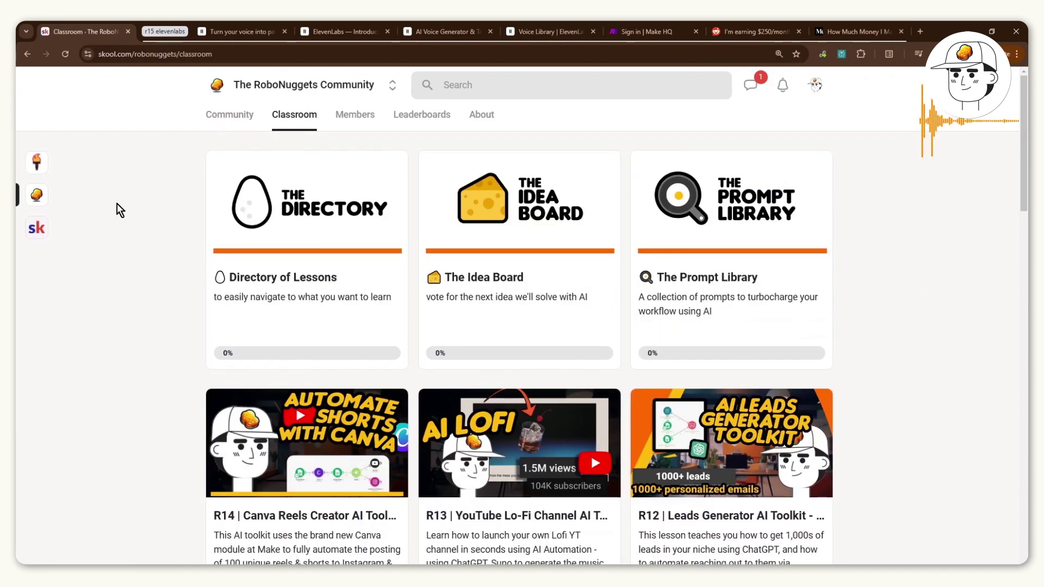
scroll(1024, 228, "down", 8)
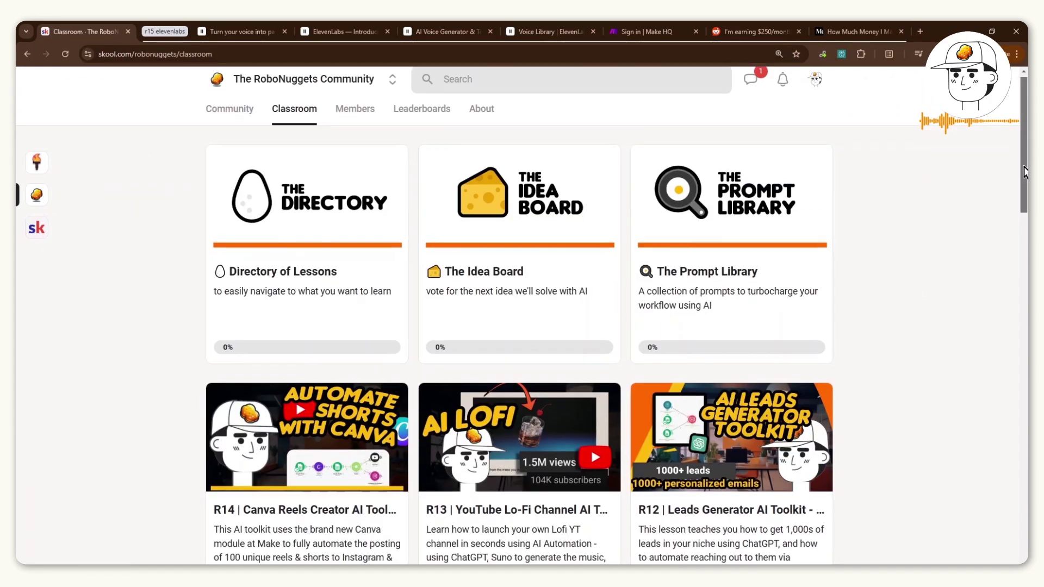
key("ctrl+minus")
left_click_drag(1022, 319, 1004, 152)
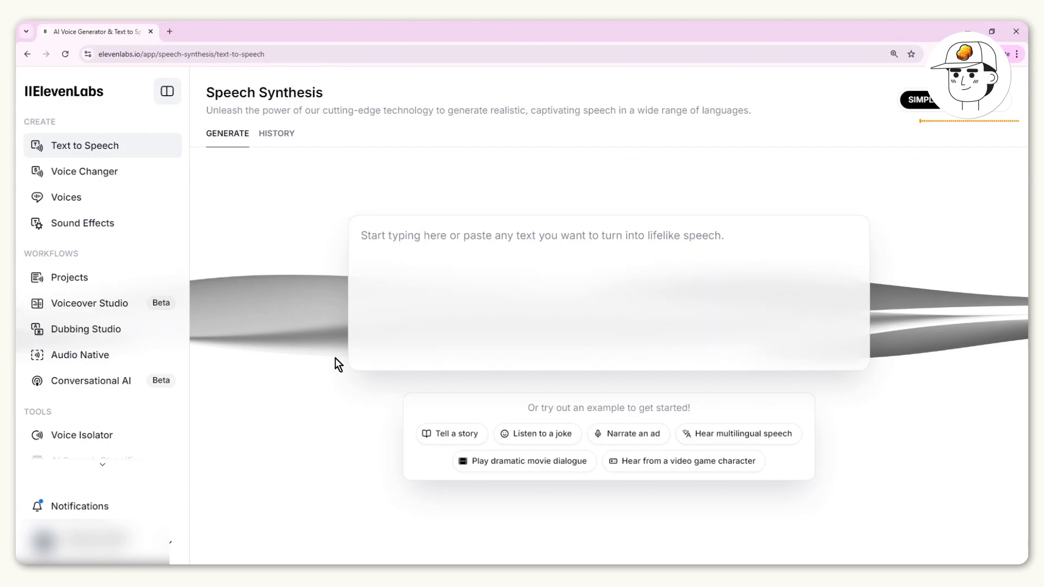
Add a new voice as a Professional Voice Clone and tick the rights-and-consent checkbox.
left_click(155, 202)
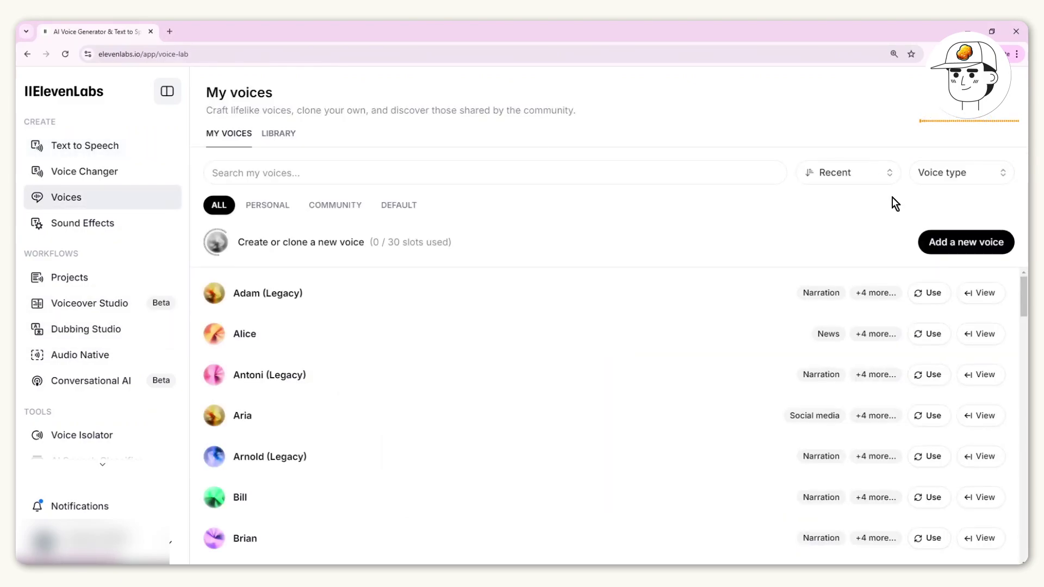
left_click(938, 244)
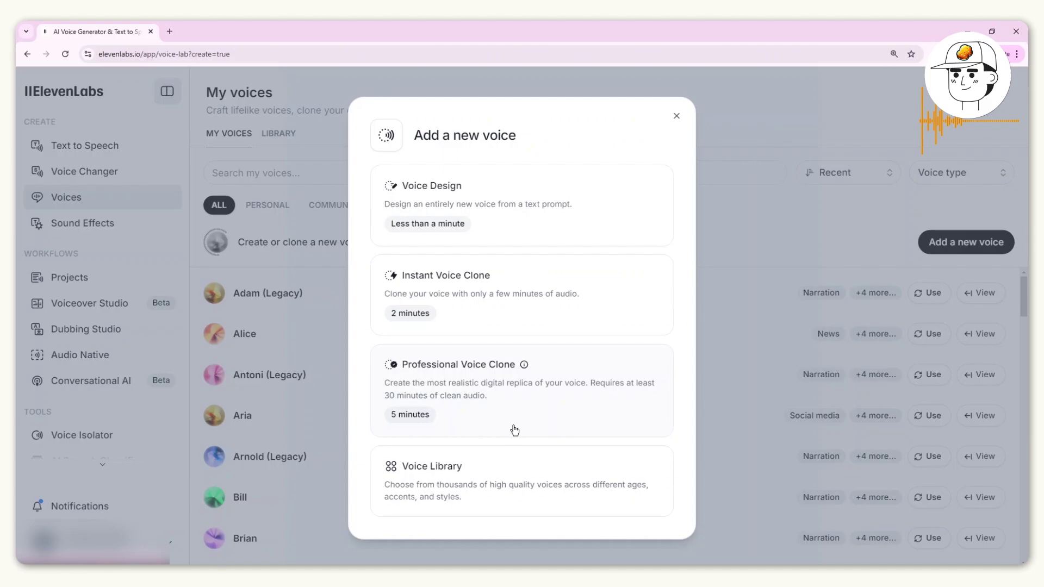
left_click(495, 408)
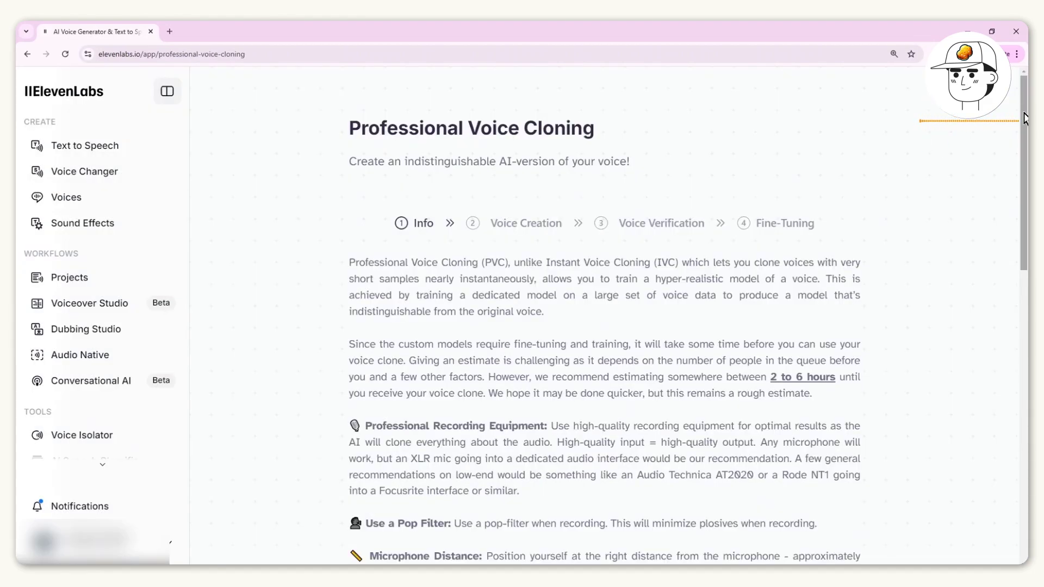
left_click_drag(1025, 118, 988, 411)
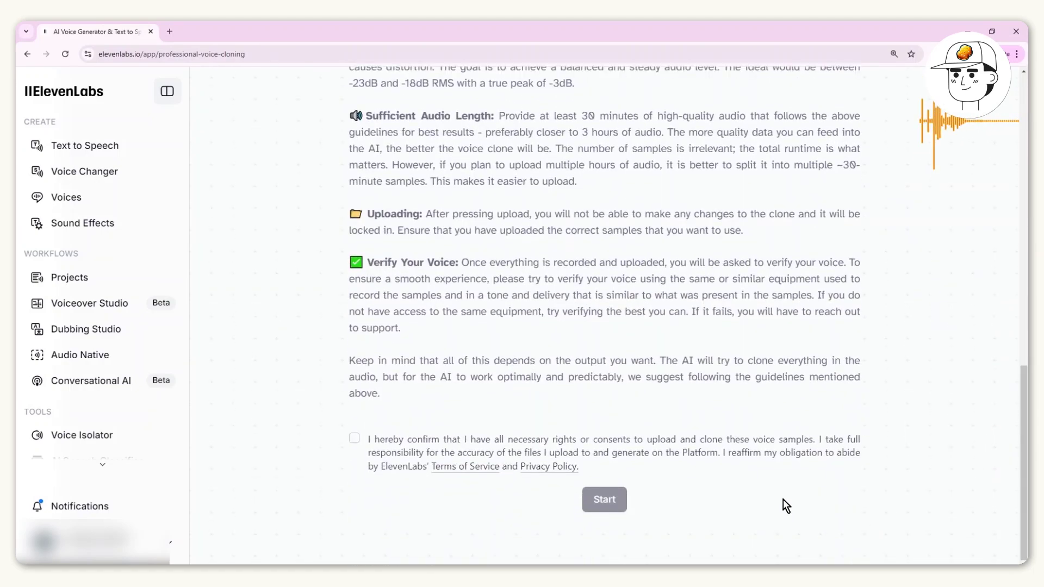
left_click(355, 440)
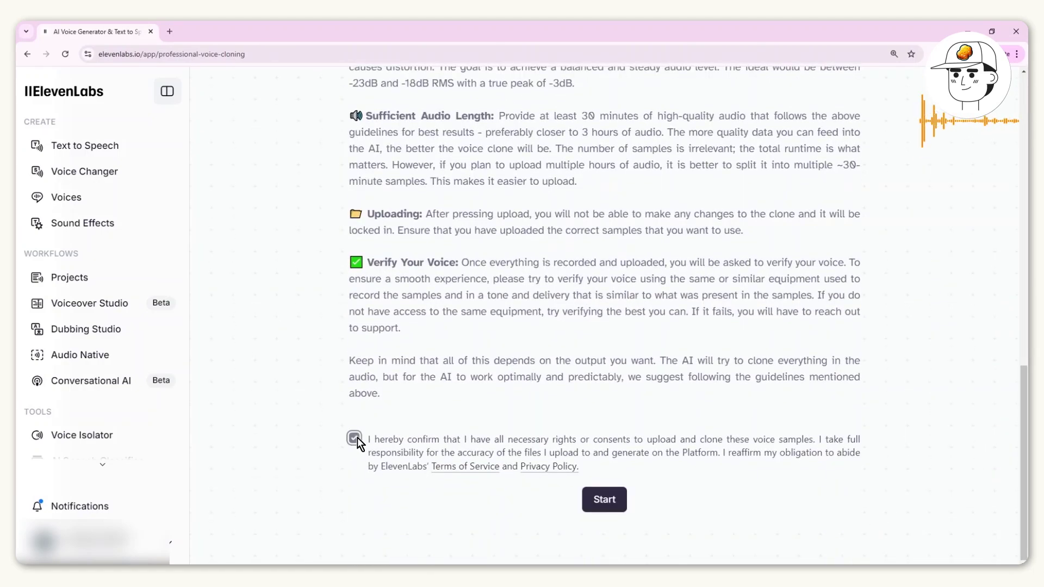
Start the cloning form and review its training tips, highlighting the 3h optimal training data note.
left_click(605, 500)
scroll(454, 438, "up", 8)
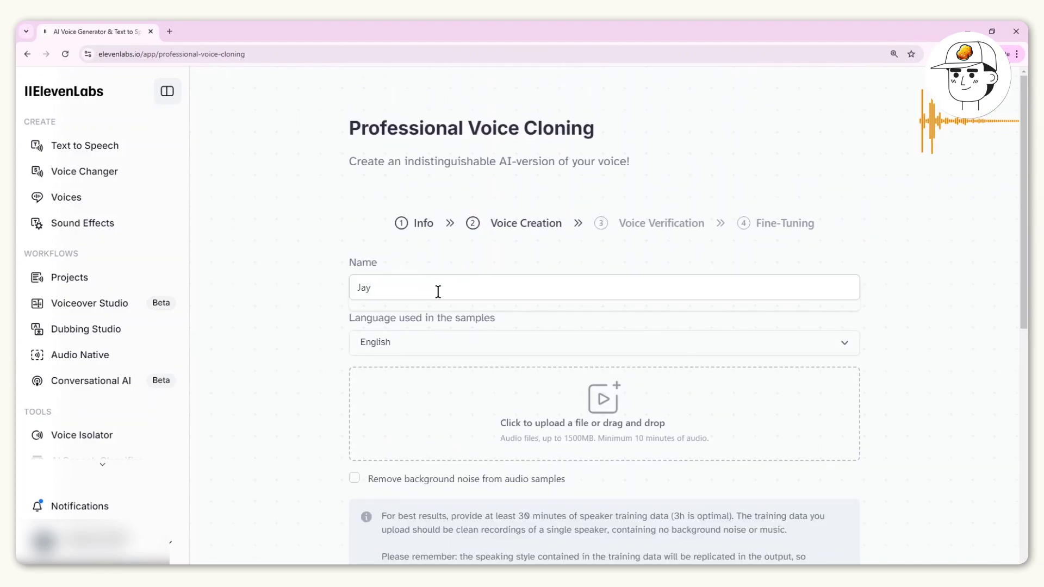
scroll(390, 359, "down", 4)
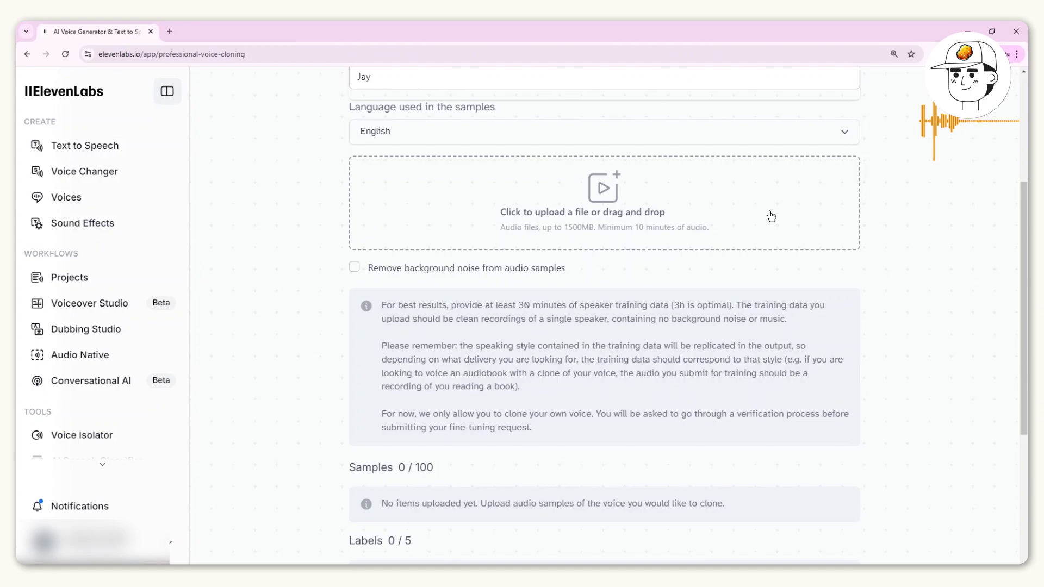
triple_click(804, 311)
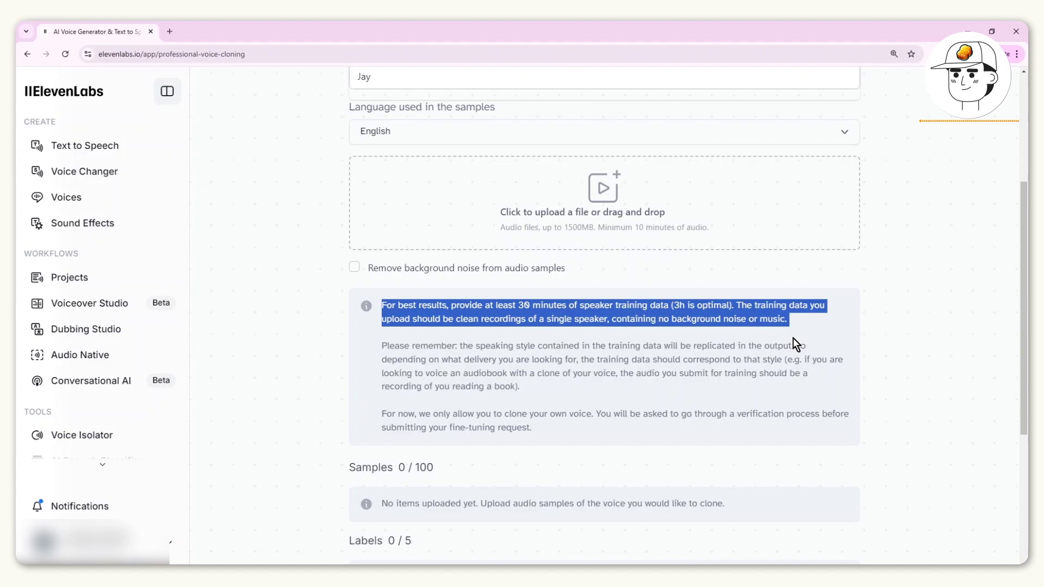
left_click(673, 305)
left_click_drag(674, 305, 726, 306)
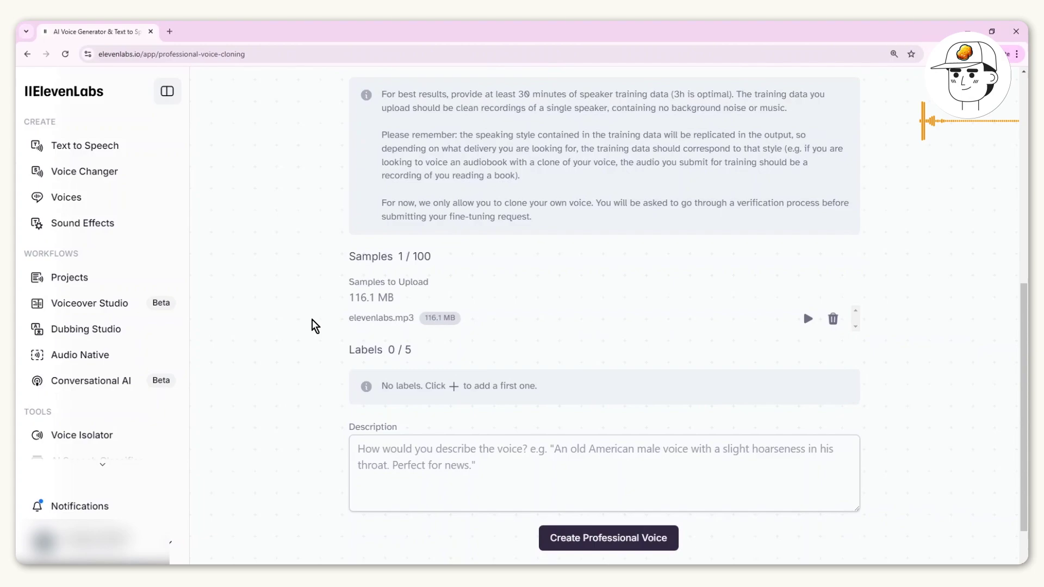
Abandon an empty label entry and check My voices, where Jay sits at the top.
scroll(354, 291, "down", 1)
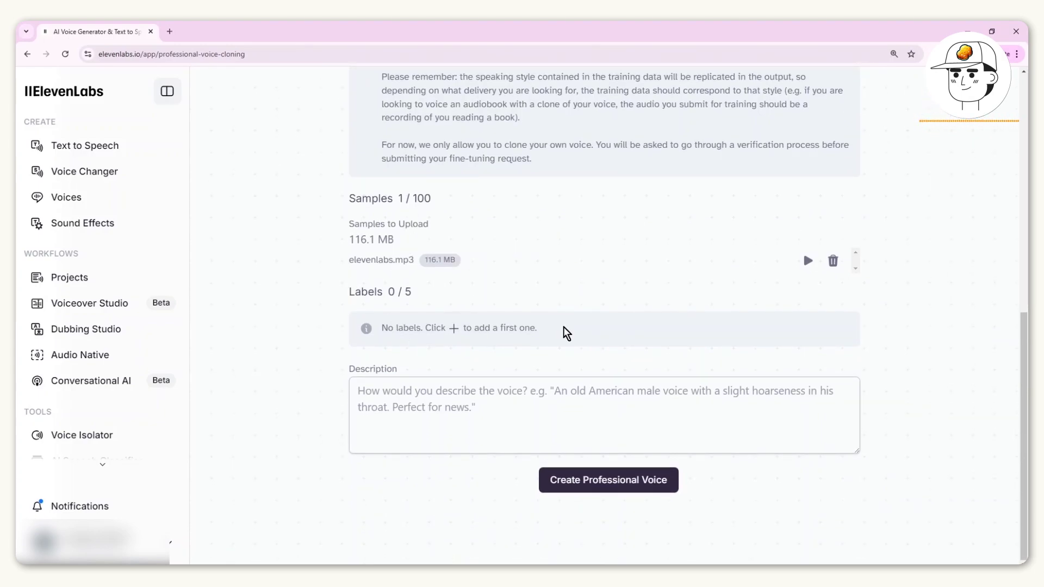
left_click(454, 329)
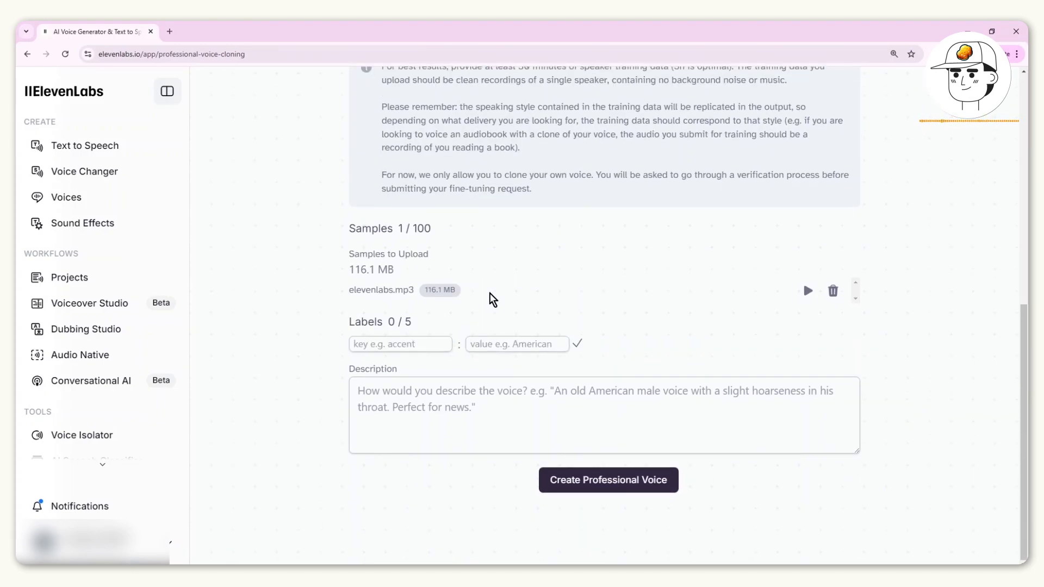
left_click(229, 133)
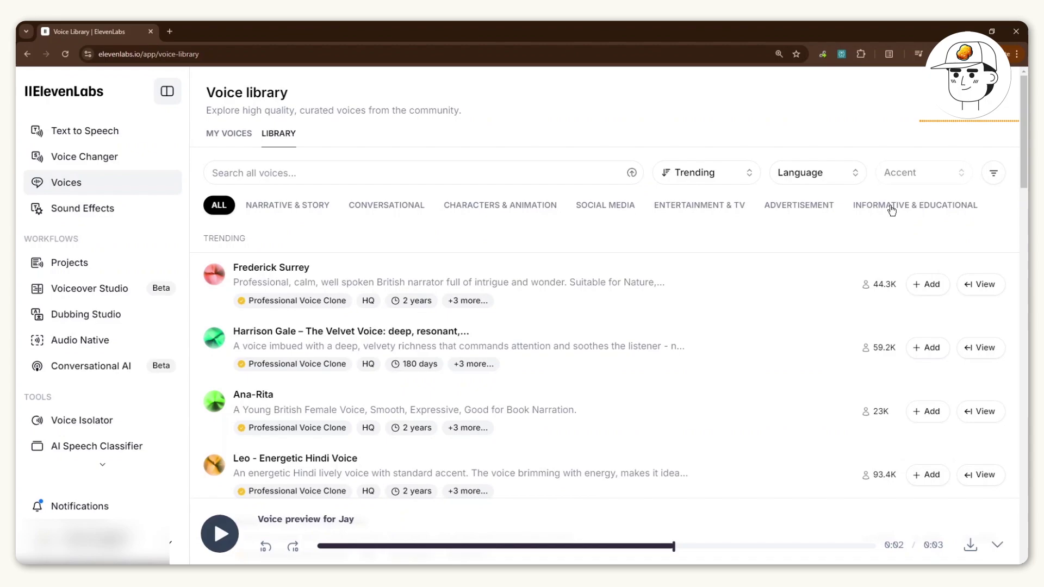
left_click(229, 133)
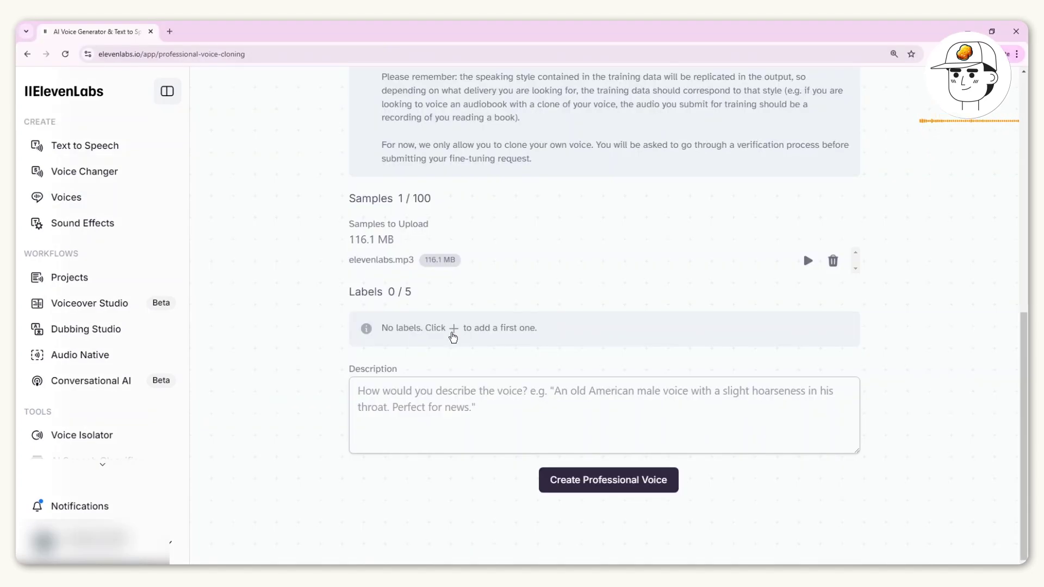
Add the labels accent: Filipino and gender: Male to the voice.
left_click(452, 330)
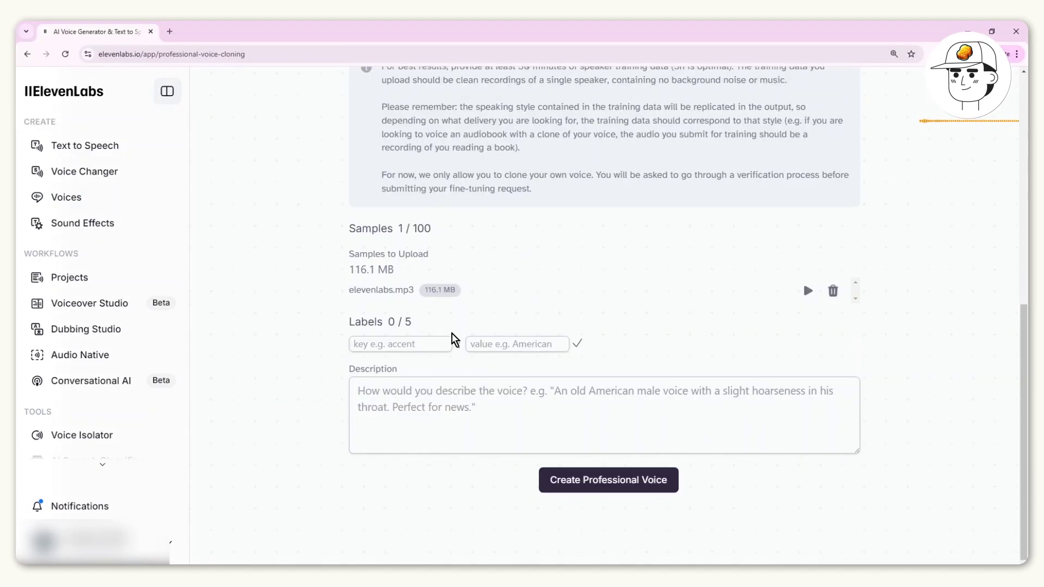
type("accent")
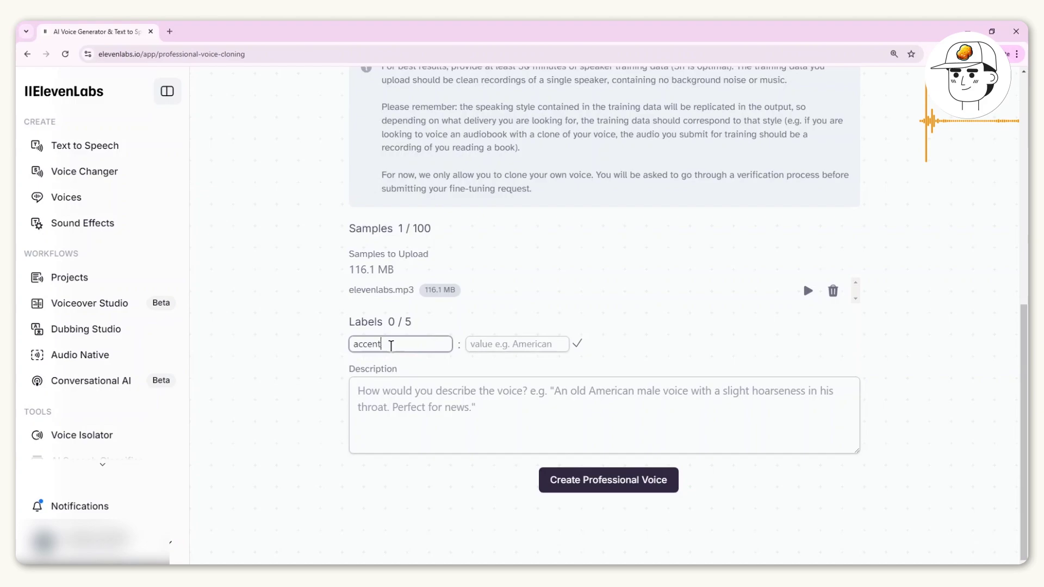
left_click(520, 342)
type("Filipino")
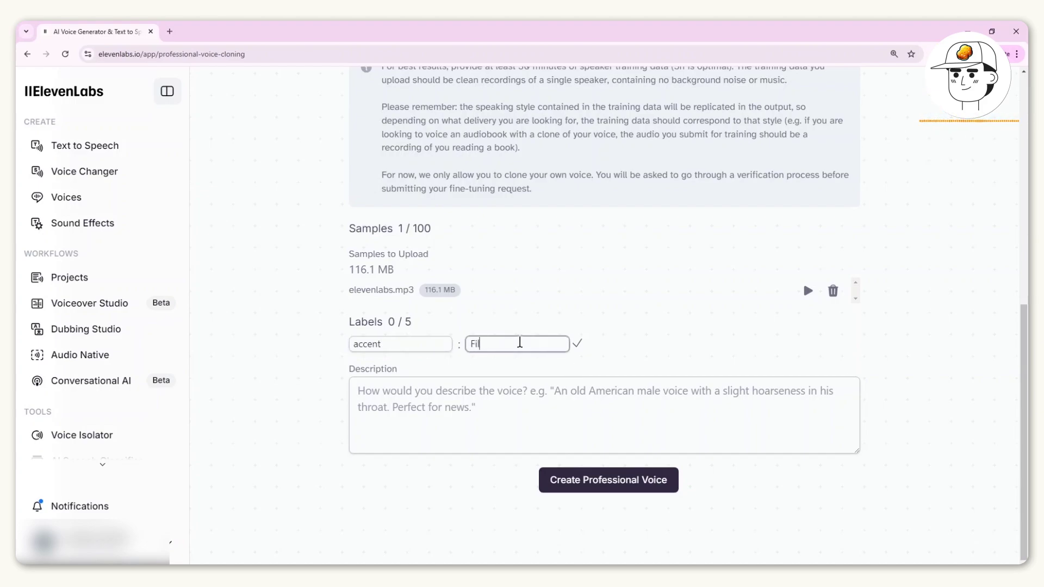
left_click(577, 344)
left_click(440, 343)
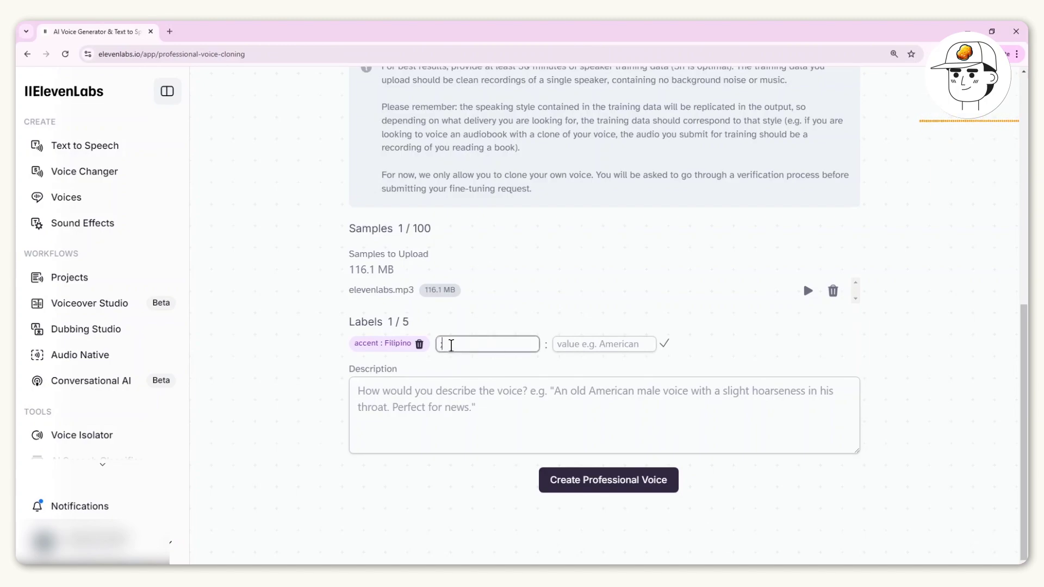
type("gender")
key("Tab")
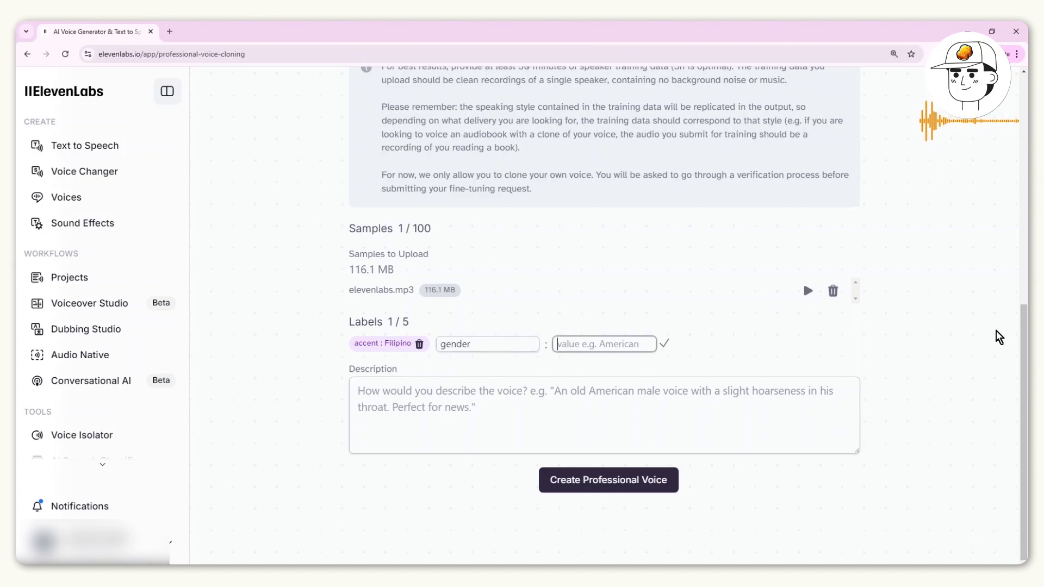
type("Male")
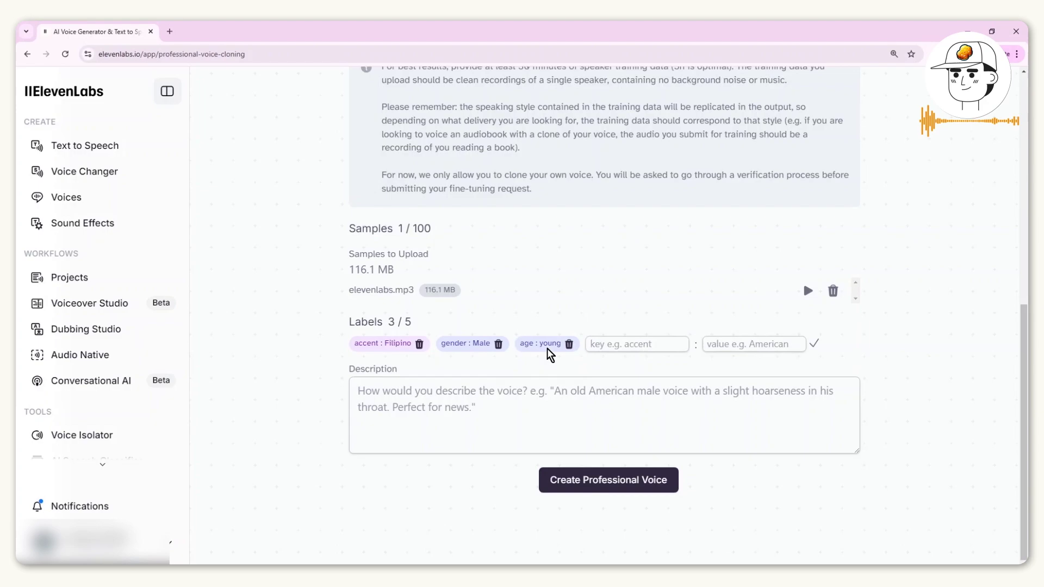
Add the label style: calm.
left_click(632, 342)
type("style")
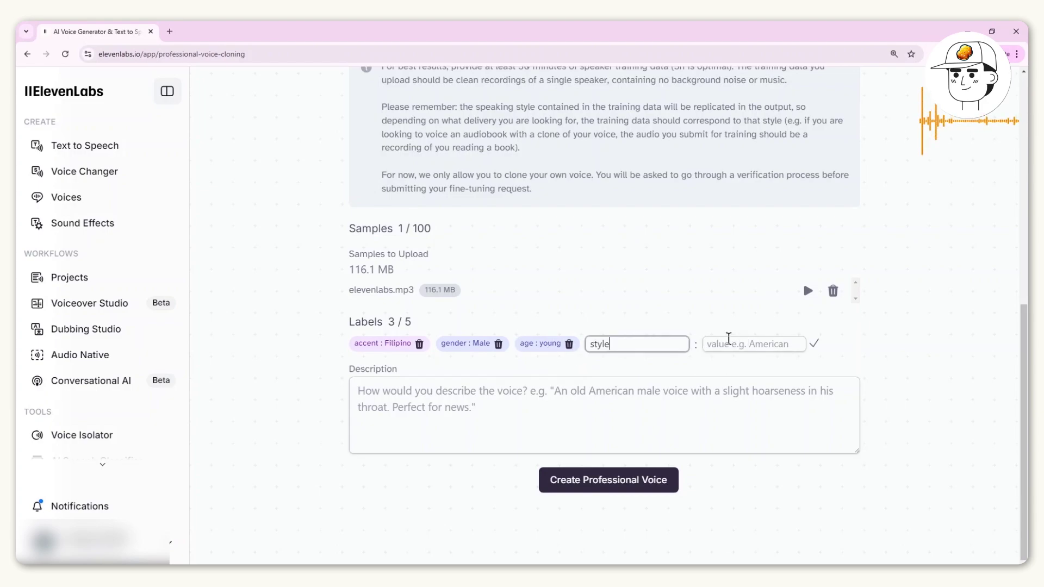
left_click(729, 342)
type("calm")
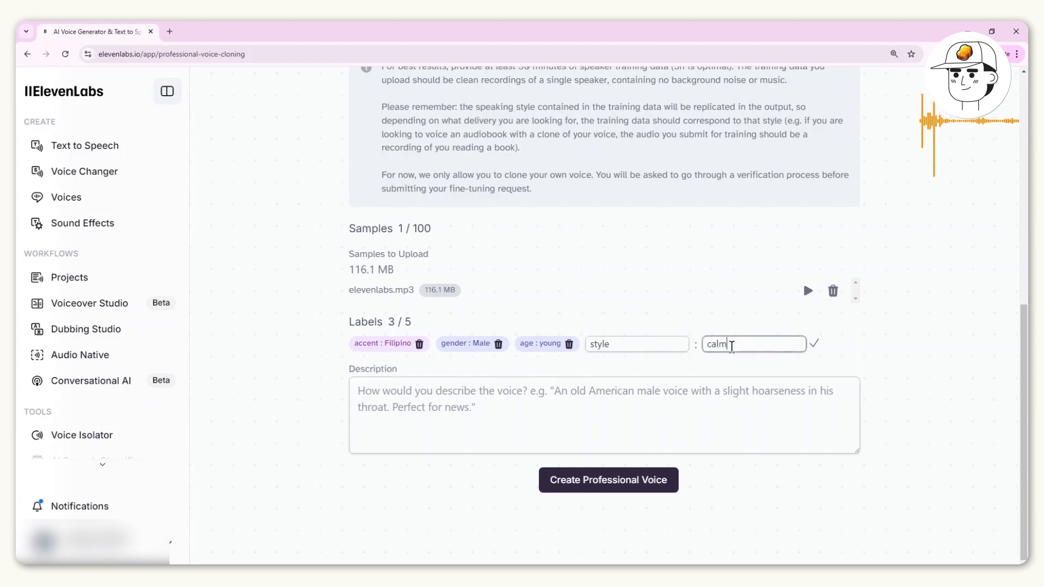
left_click(812, 344)
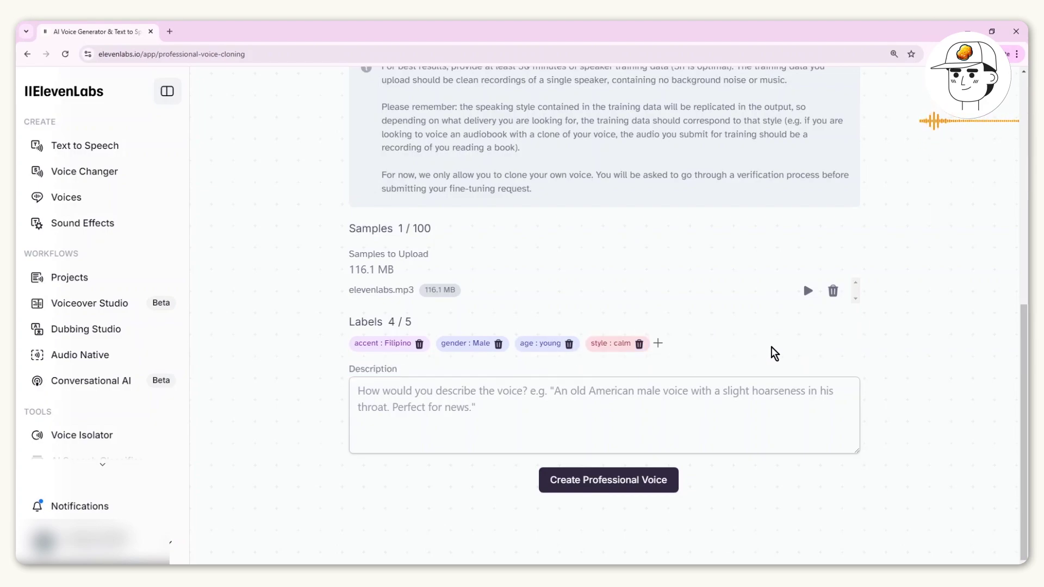
Add a fifth label, category: educational, replacing an overly long pasted value.
left_click(658, 343)
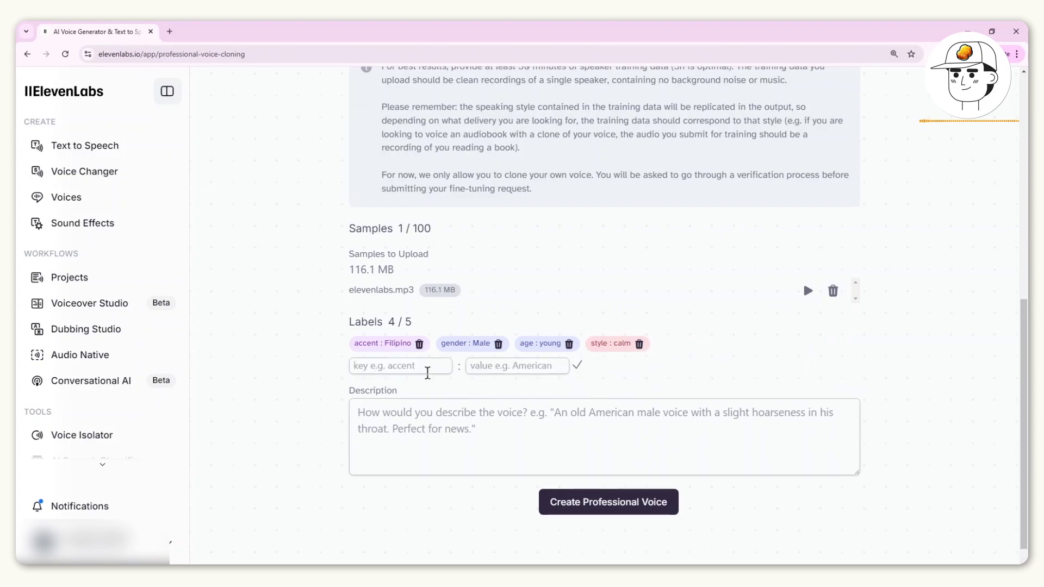
left_click(426, 372)
type("category")
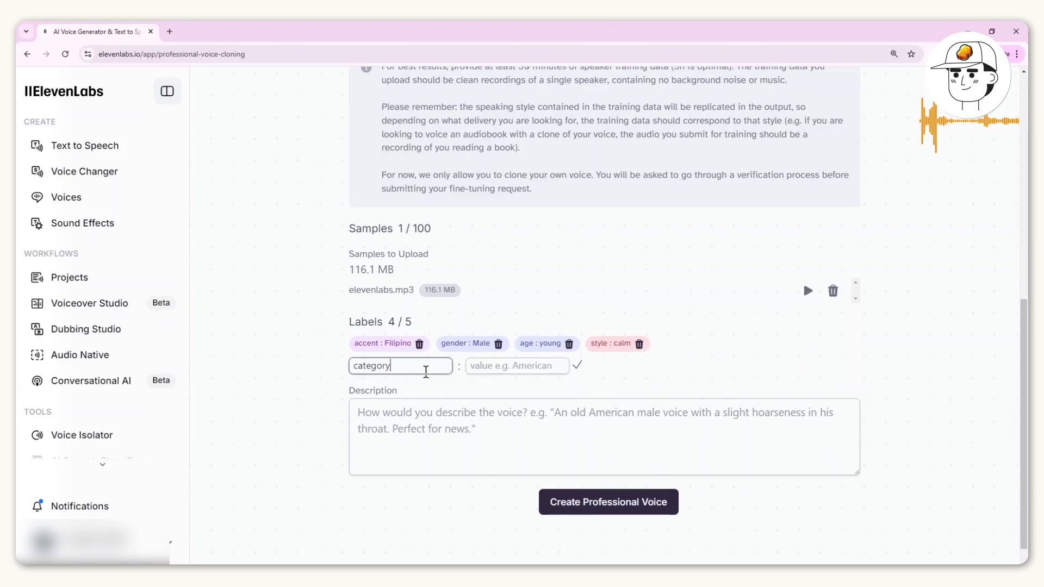
left_click(491, 369)
type("informative & educational")
key("ctrl+a")
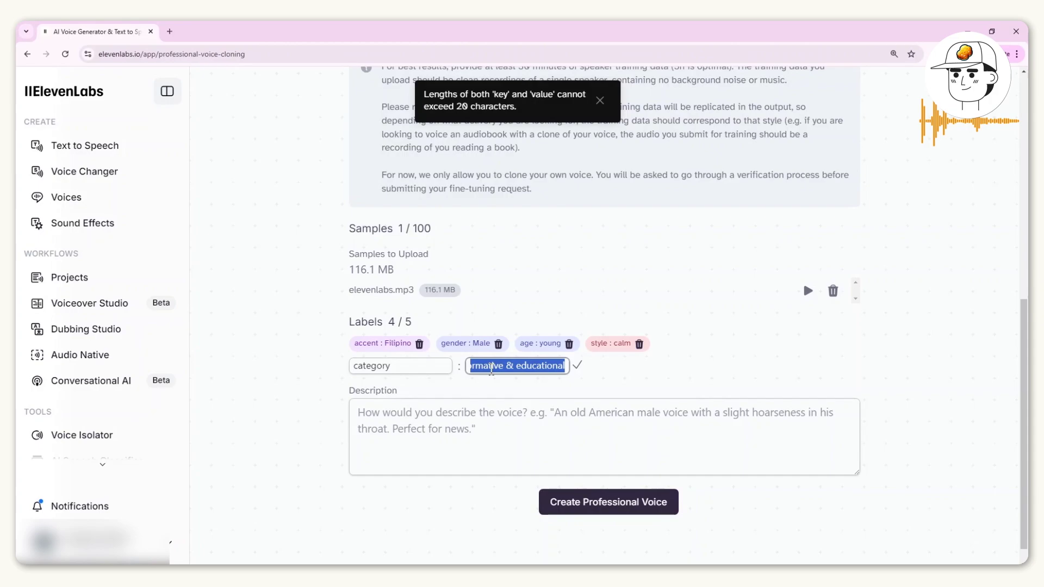
type("educational")
key("Return")
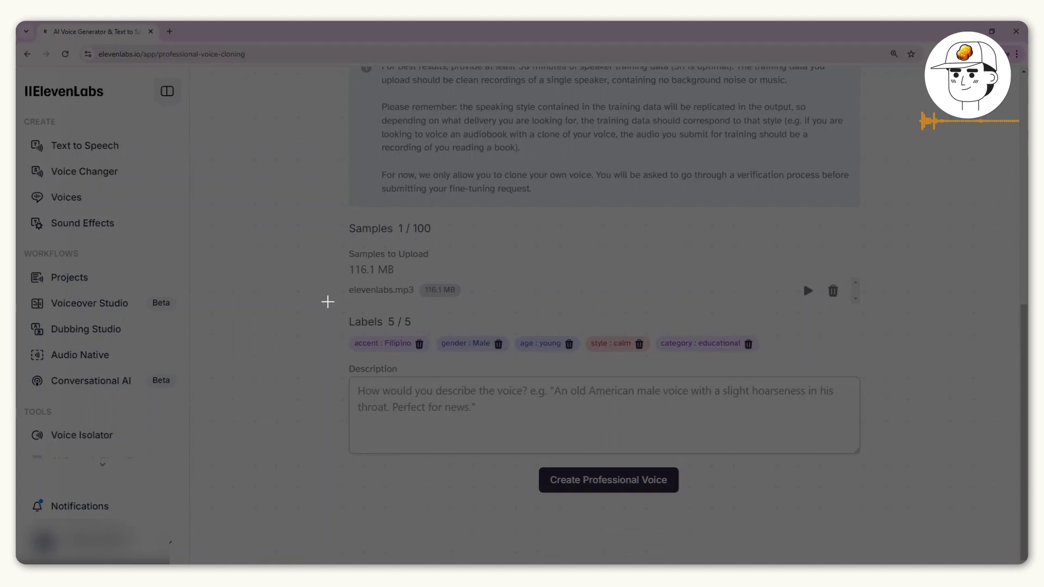
Have ChatGPT describe the voice from a screenshot of its labels, then copy the reply.
left_click_drag(327, 298, 903, 525)
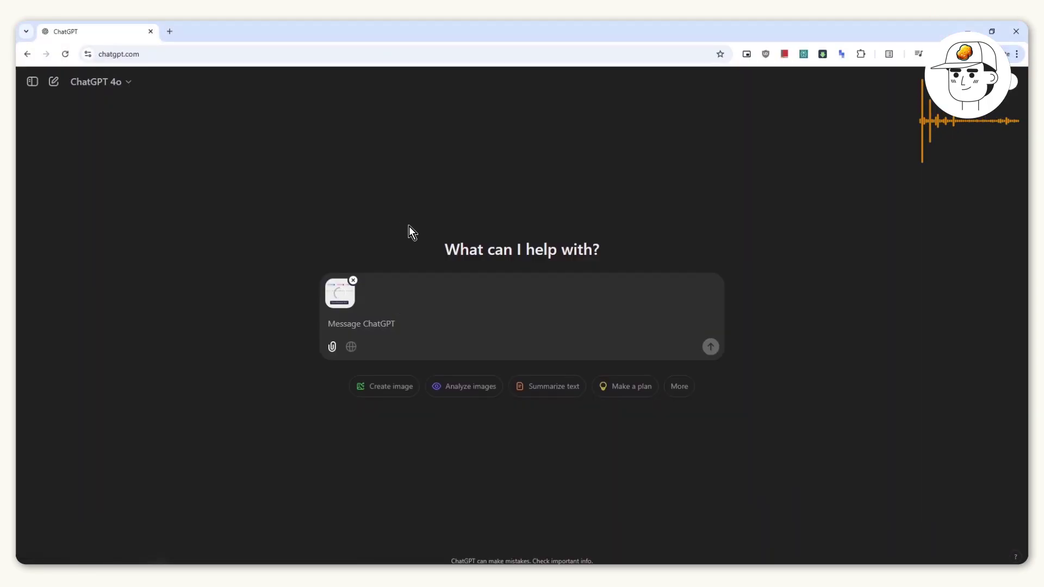
key("ctrl+plus")
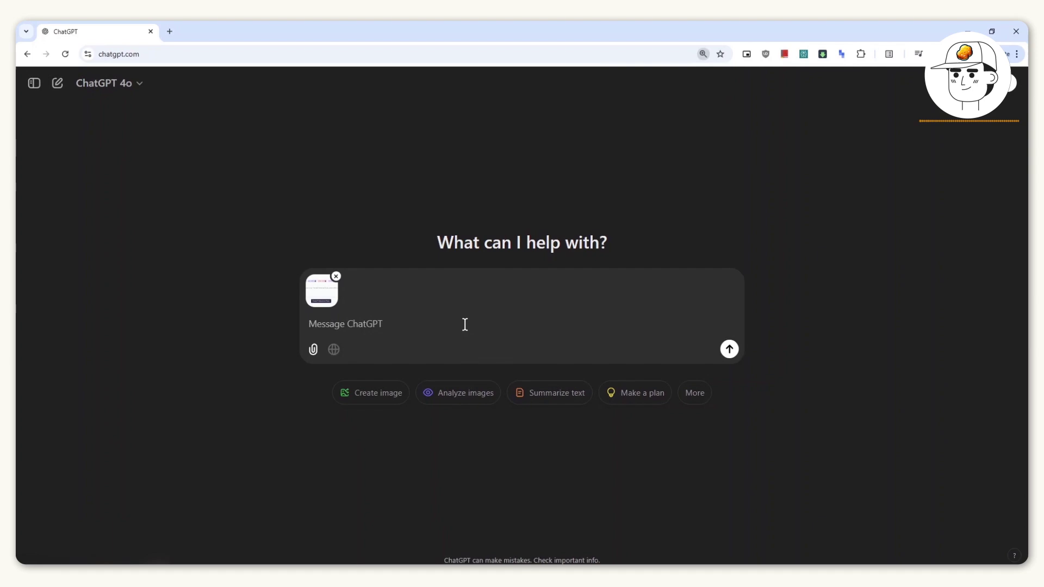
type("Create a detailed description for this voice based on the labels provided at the top")
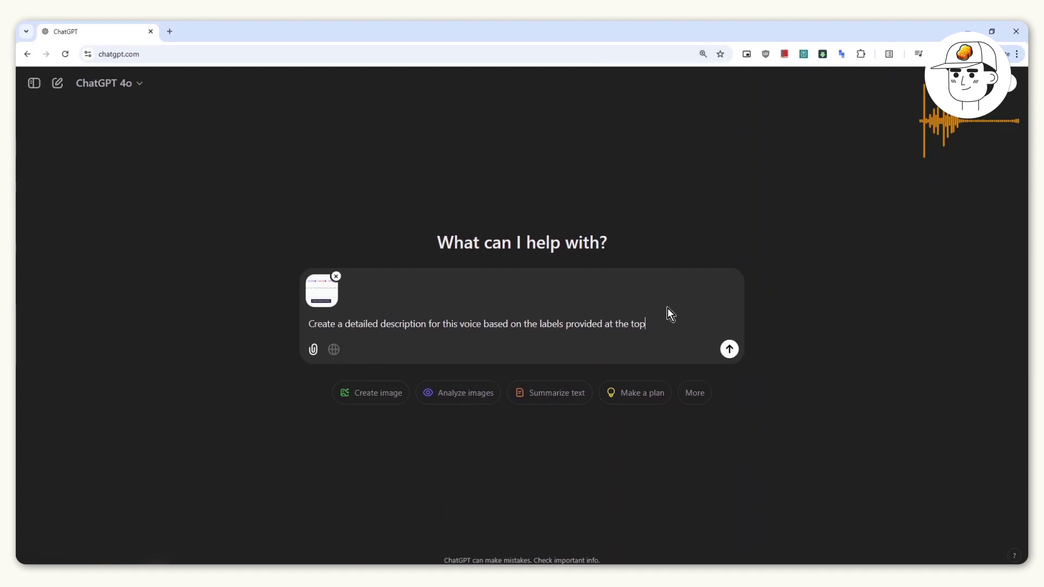
key("Return")
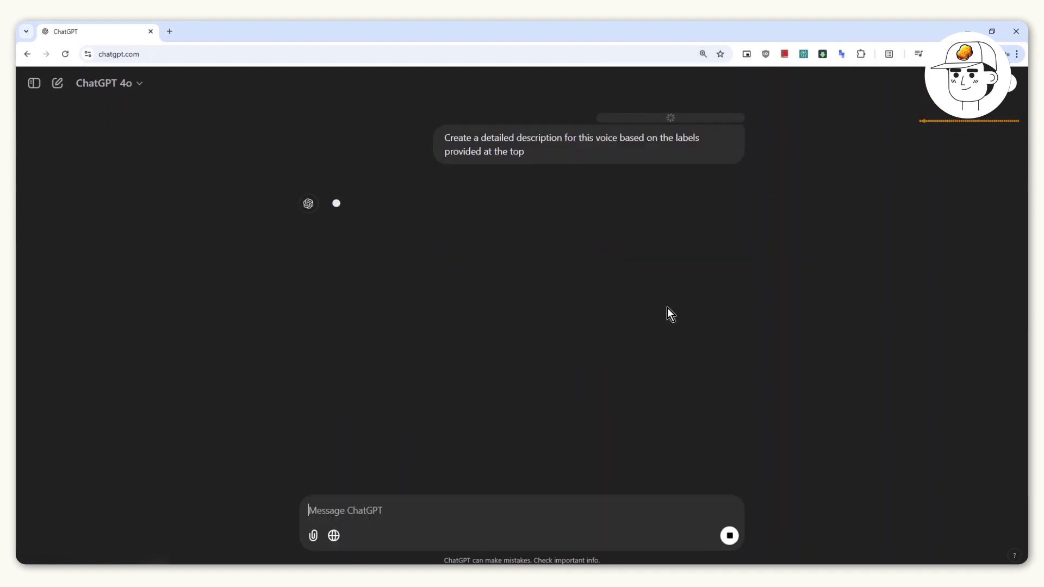
left_click_drag(333, 281, 734, 315)
key("ctrl+c")
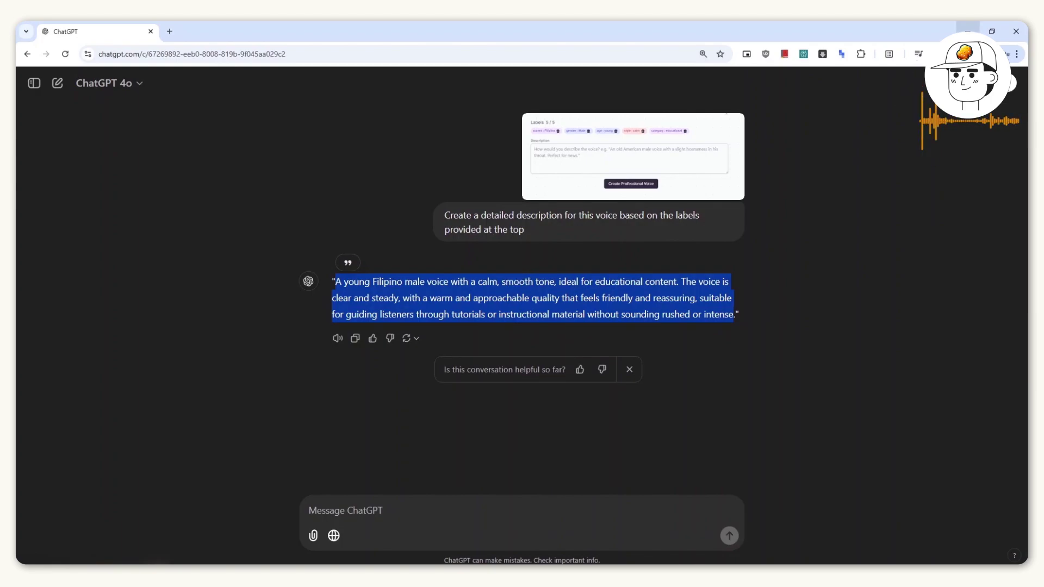
key("alt+Tab")
left_click(534, 403)
Paste the ChatGPT voice description into Description and create the professional voice Jay.
key("ctrl+v")
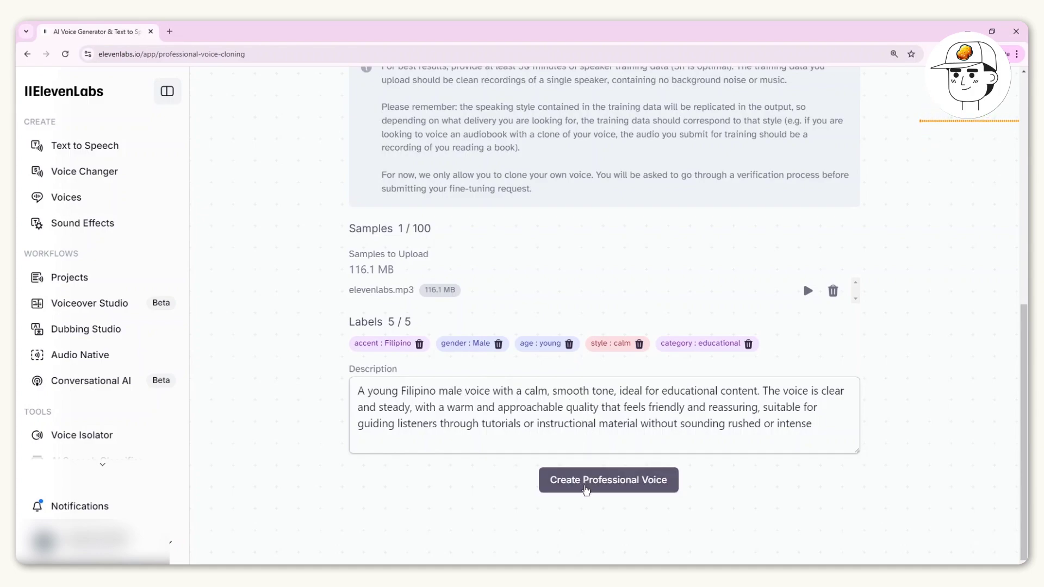
left_click(586, 484)
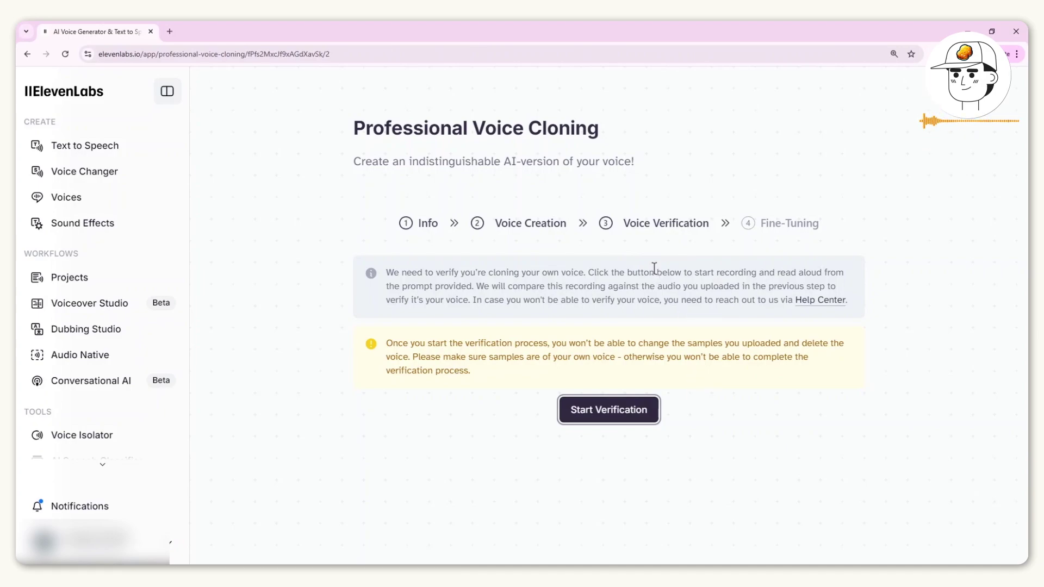
Verify Jay as your own voice by recording the verification sentence, then return to My voices.
left_click(612, 416)
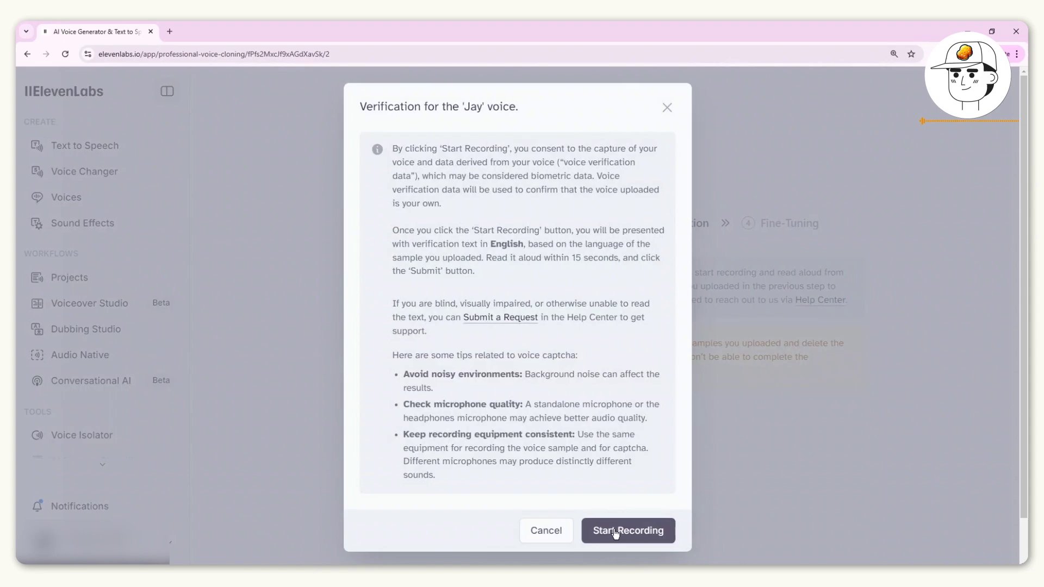
left_click(614, 531)
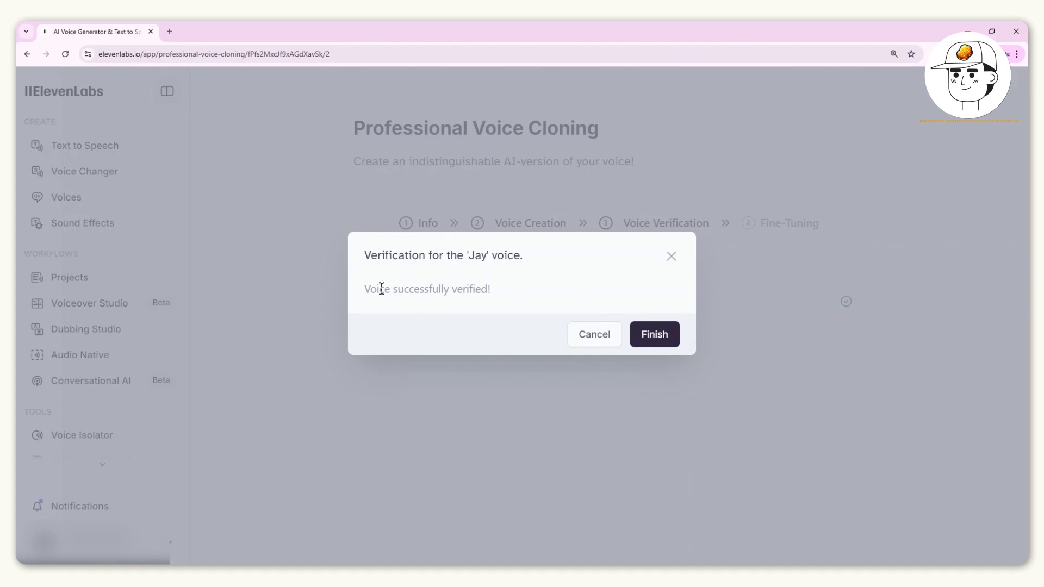
left_click(644, 337)
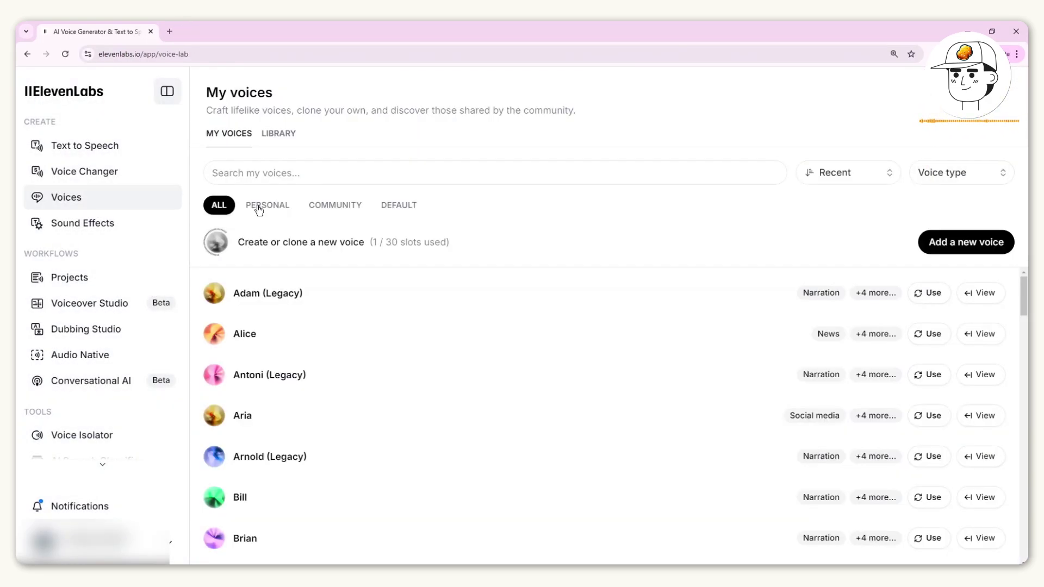
Filter to personal voices, open Jay, and start fine-tuning the Multilingual v2 Speech to Speech model.
left_click(260, 211)
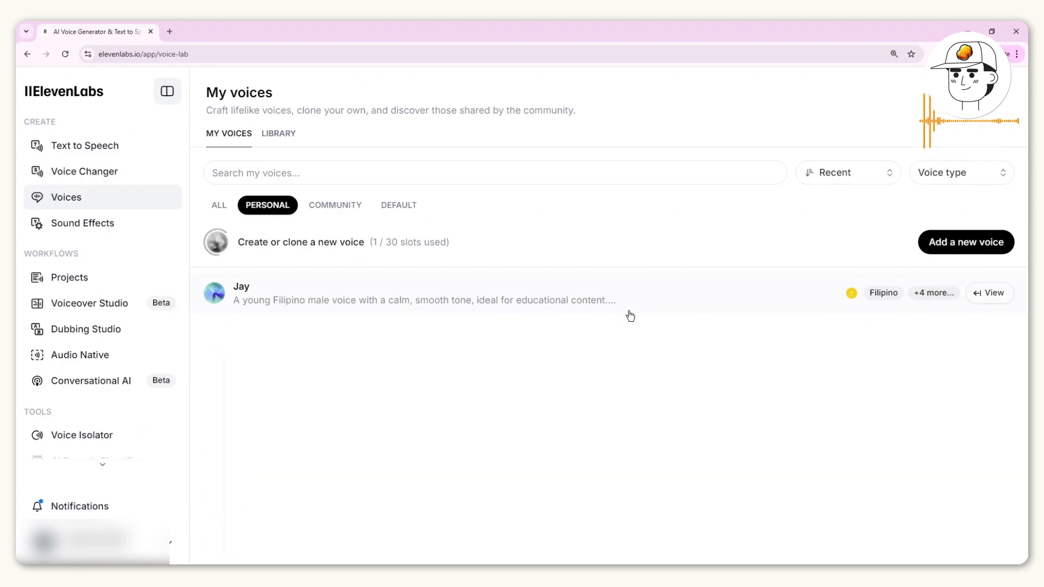
left_click(997, 294)
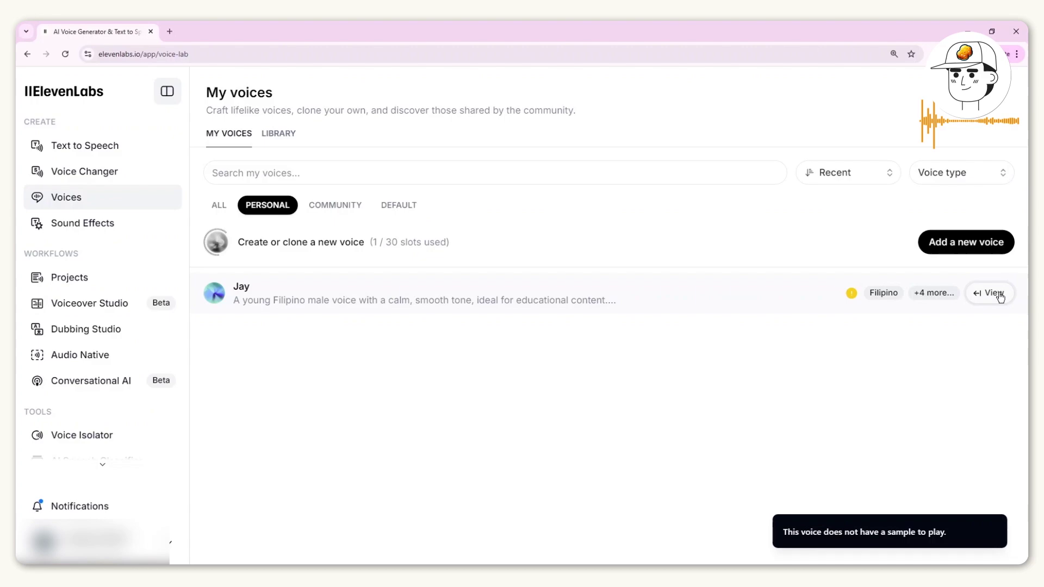
left_click(999, 294)
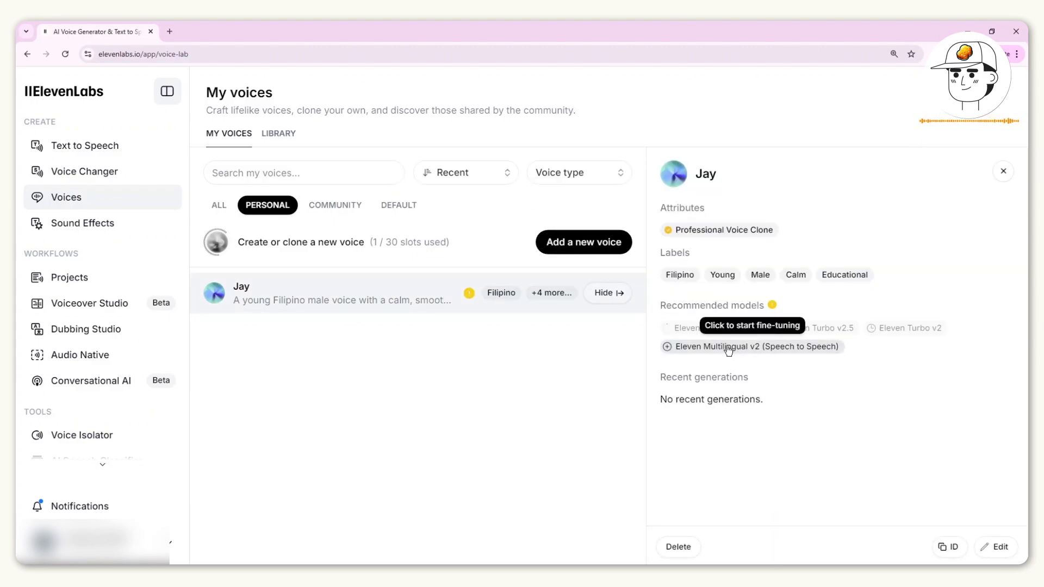
left_click(709, 348)
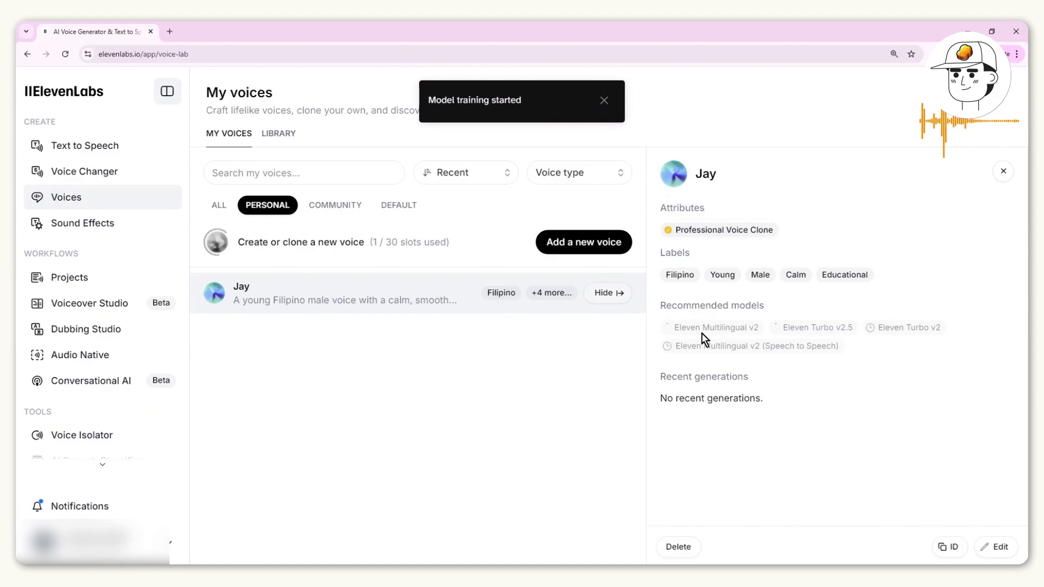
mouse_move(666, 334)
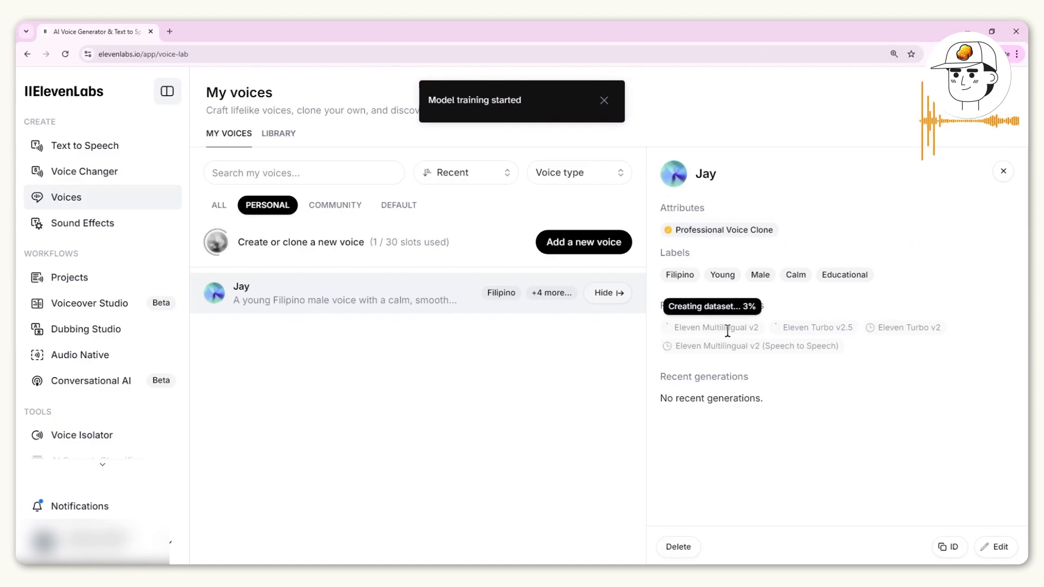
mouse_move(784, 326)
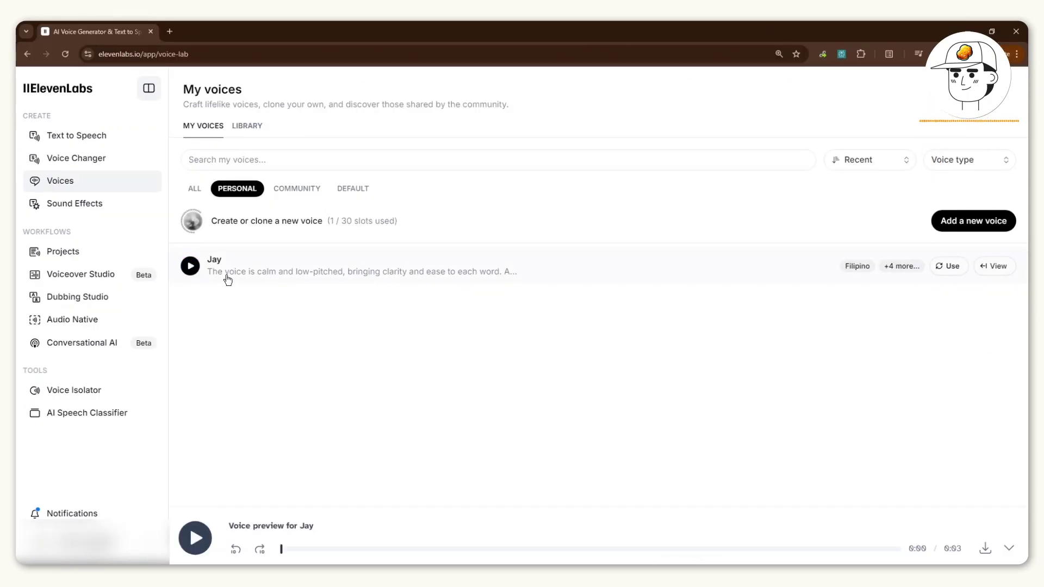
Open the trained Jay voice's details, showing its labels, models and 6795 seconds of samples.
left_click(1001, 267)
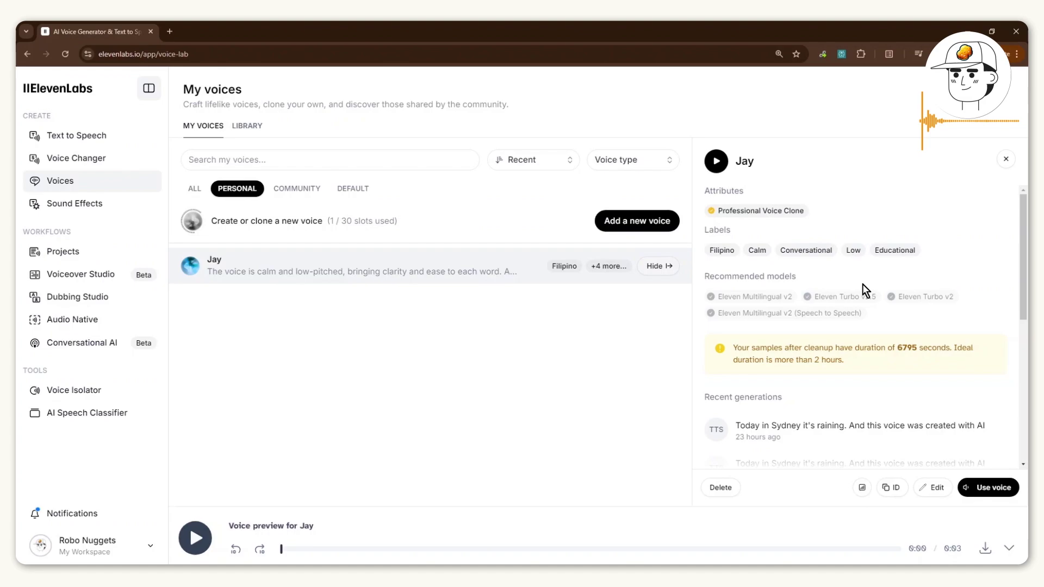
Switch on Discovery in Voice Library for Jay from its Voice Sharing settings.
left_click(862, 490)
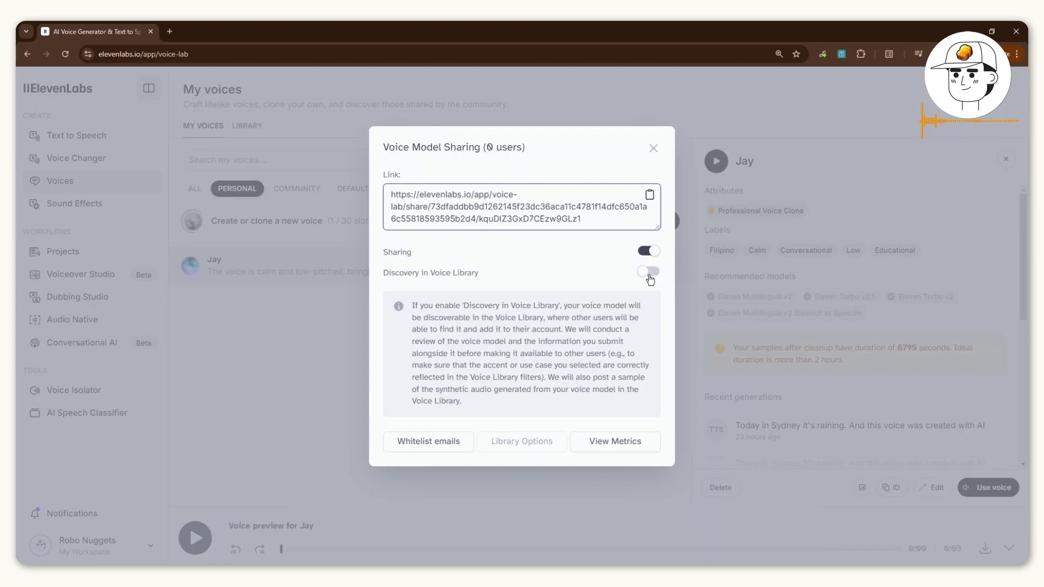
left_click(650, 278)
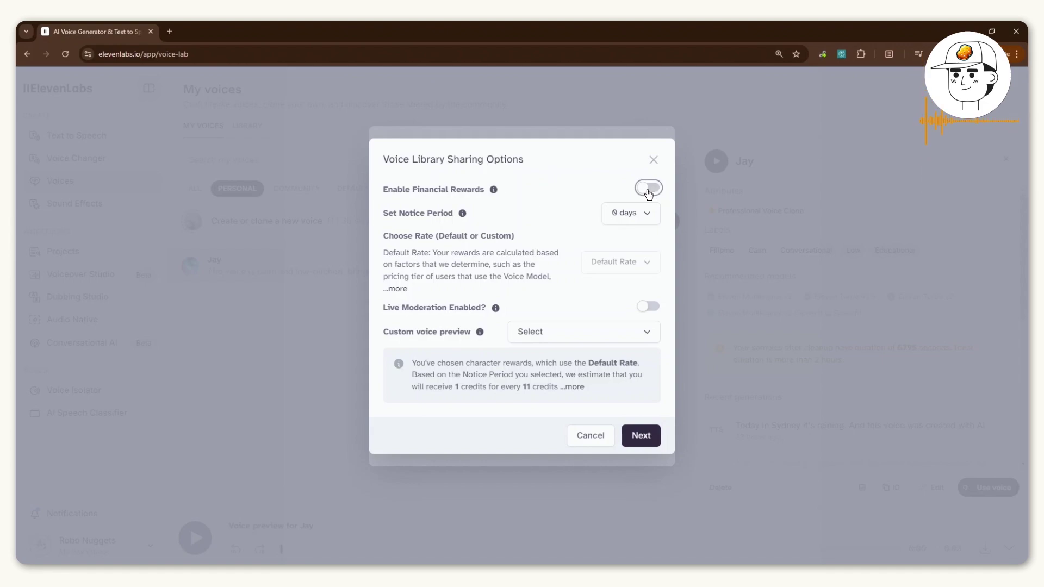
Enable financial rewards for Jay with a 30-day notice period and Live Moderation on.
left_click(648, 190)
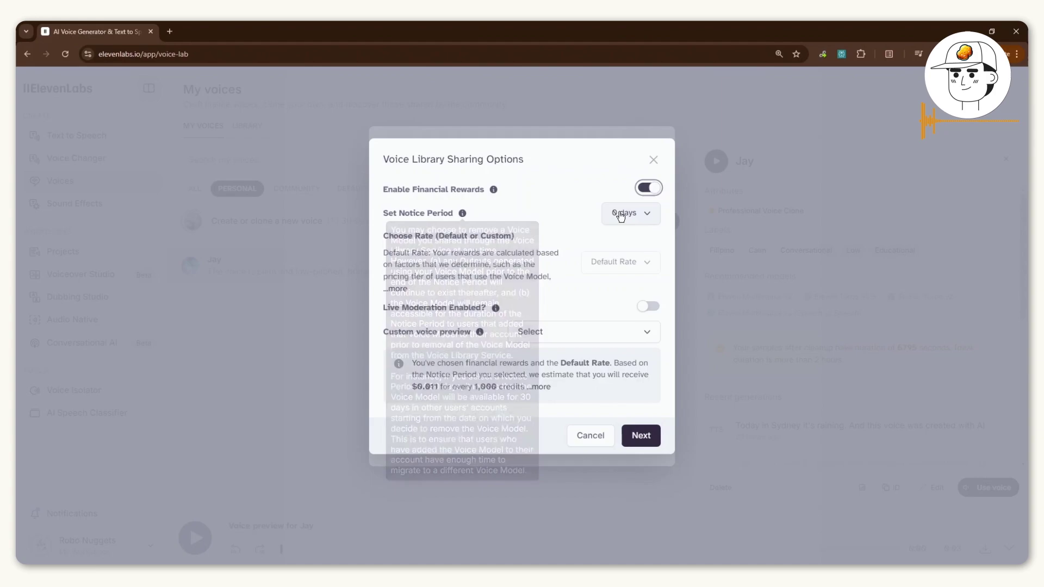
mouse_move(463, 218)
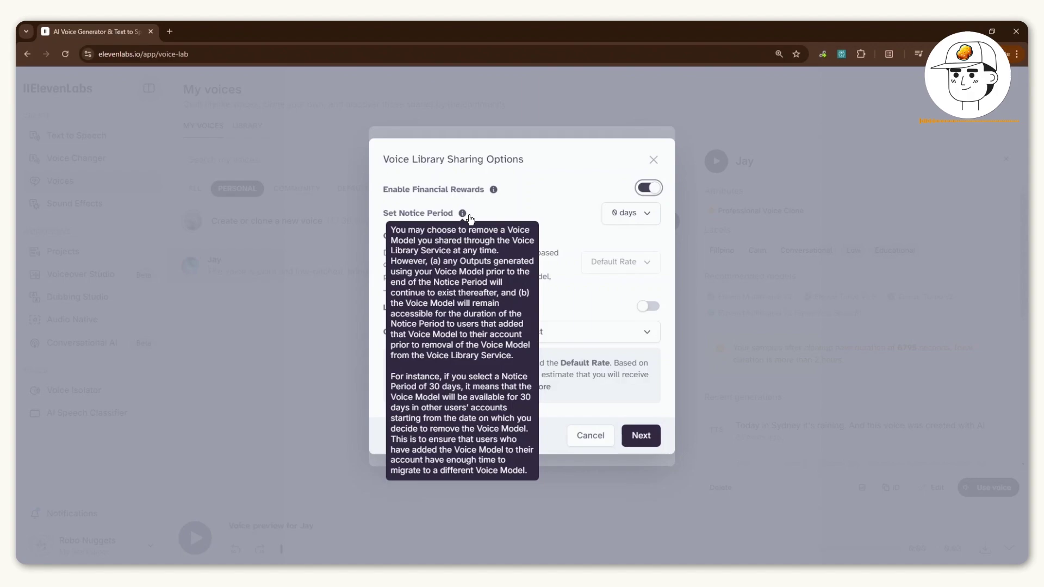
left_click(636, 215)
left_click(637, 260)
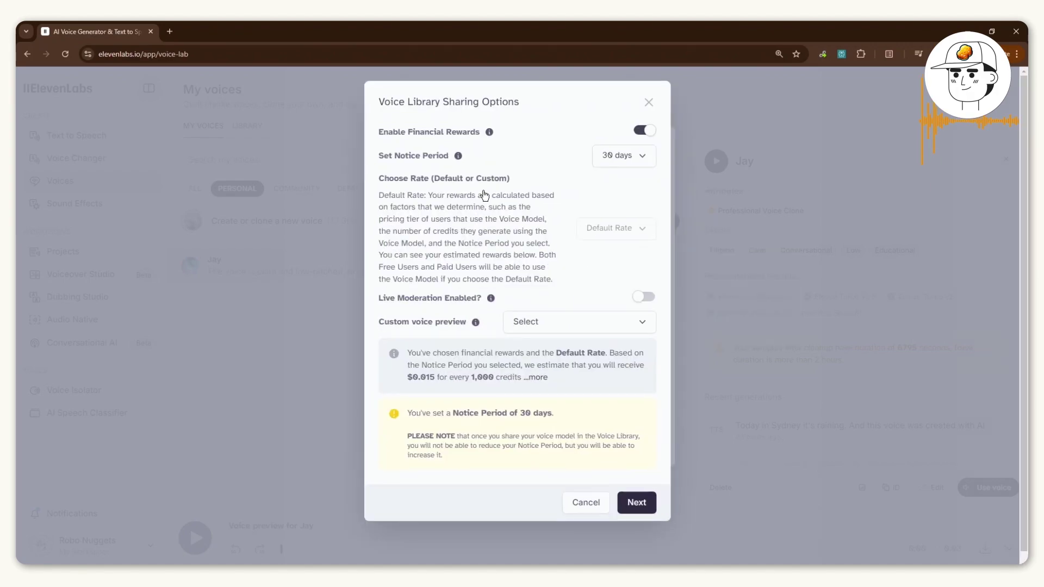
mouse_move(648, 237)
mouse_move(492, 301)
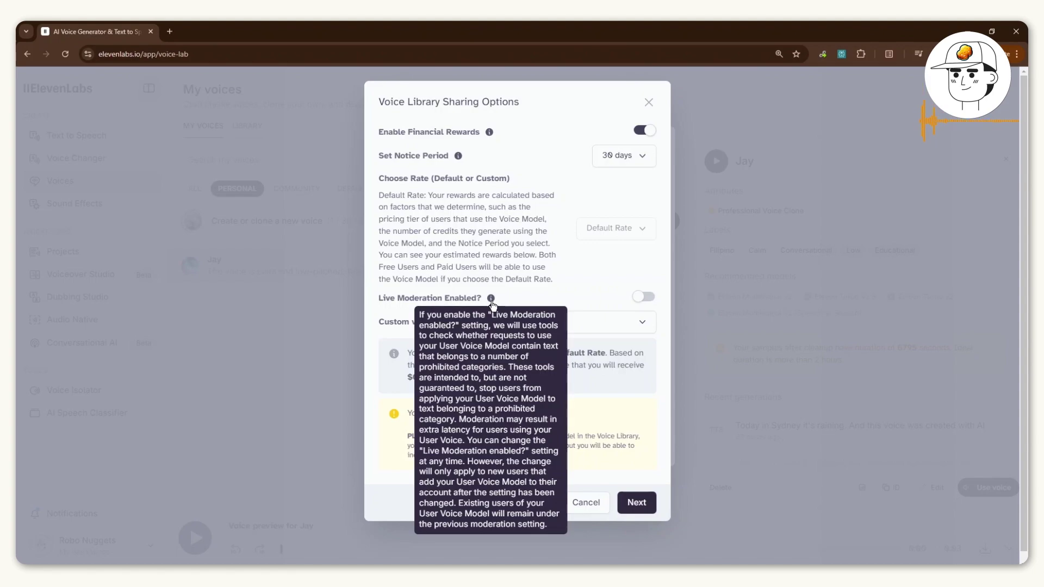
left_click(645, 297)
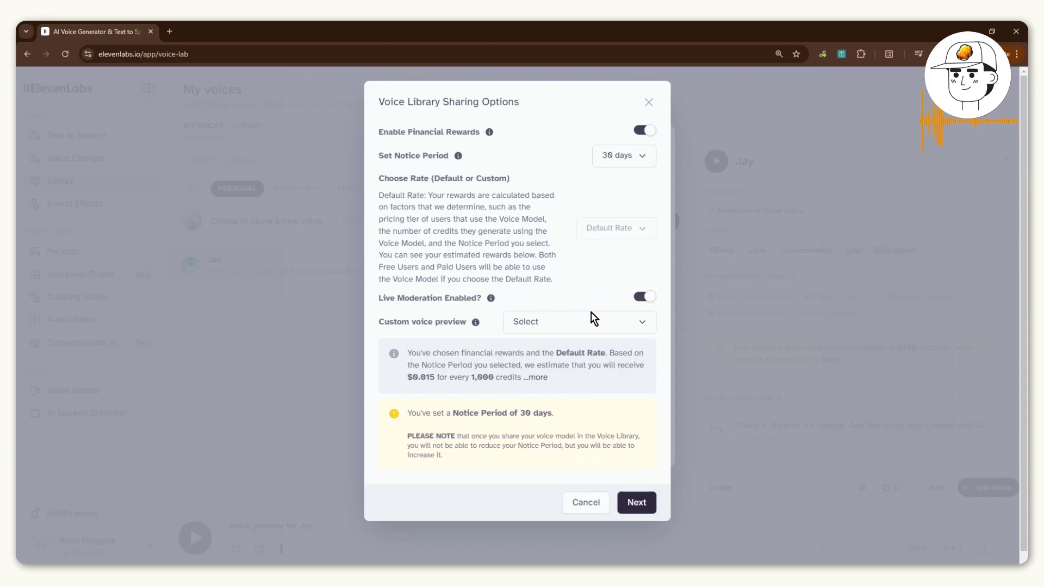
mouse_move(479, 329)
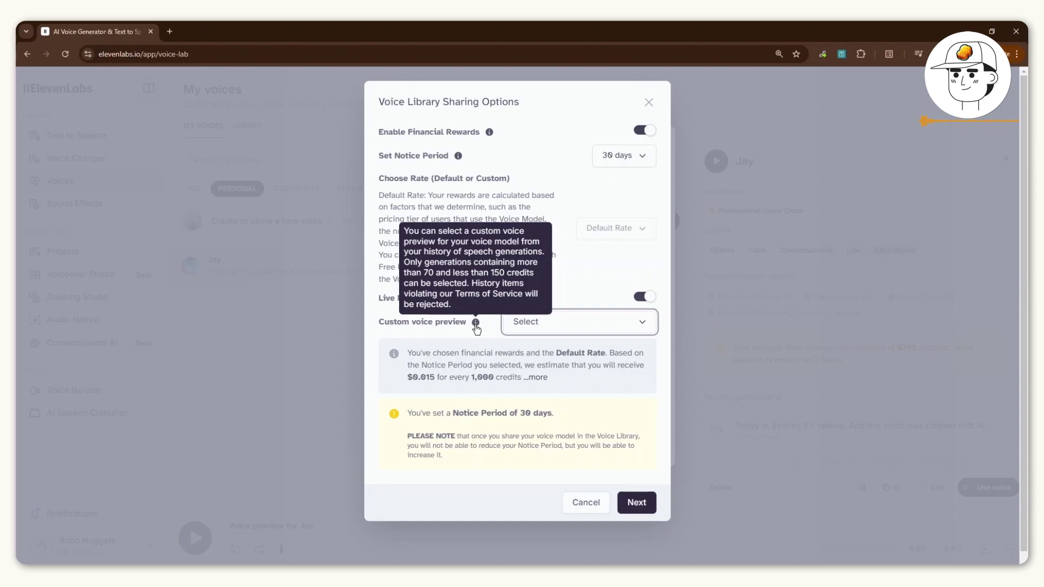
Label Jay with a Filipino accent and Male gender, plus use case, age and descriptive labels.
left_click(637, 502)
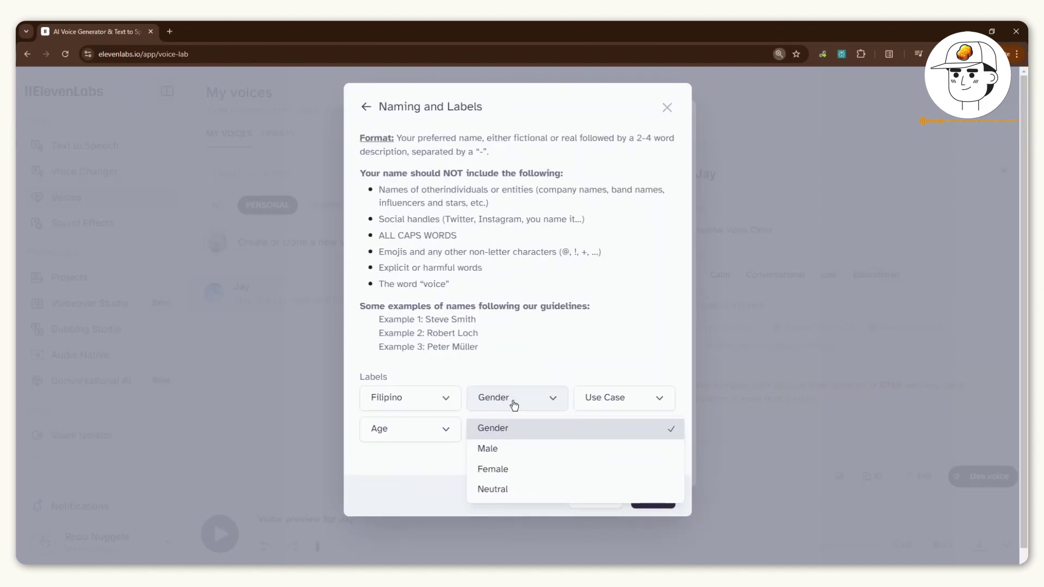
left_click(512, 403)
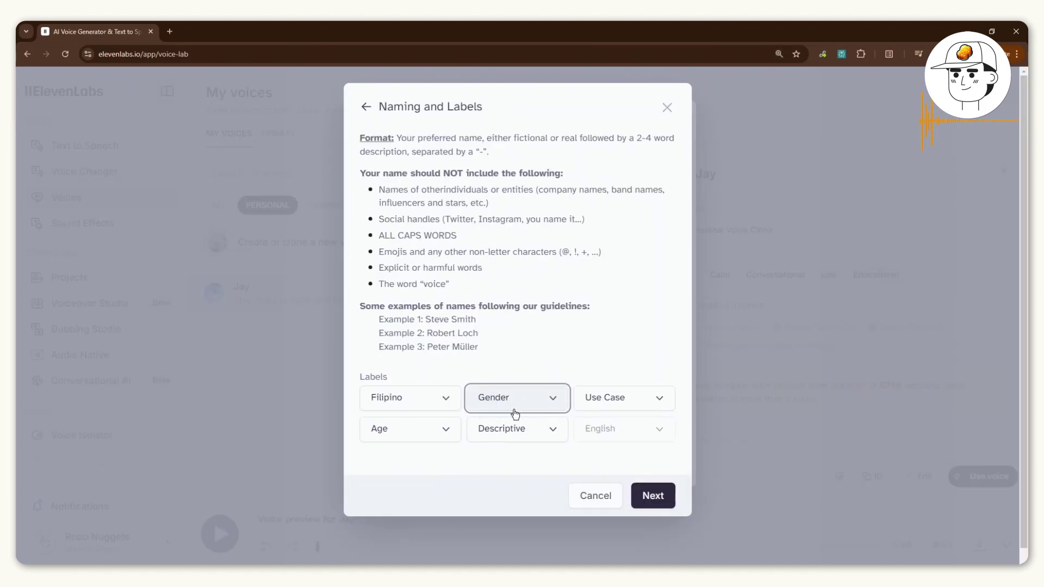
left_click(545, 411)
left_click(497, 450)
left_click(607, 400)
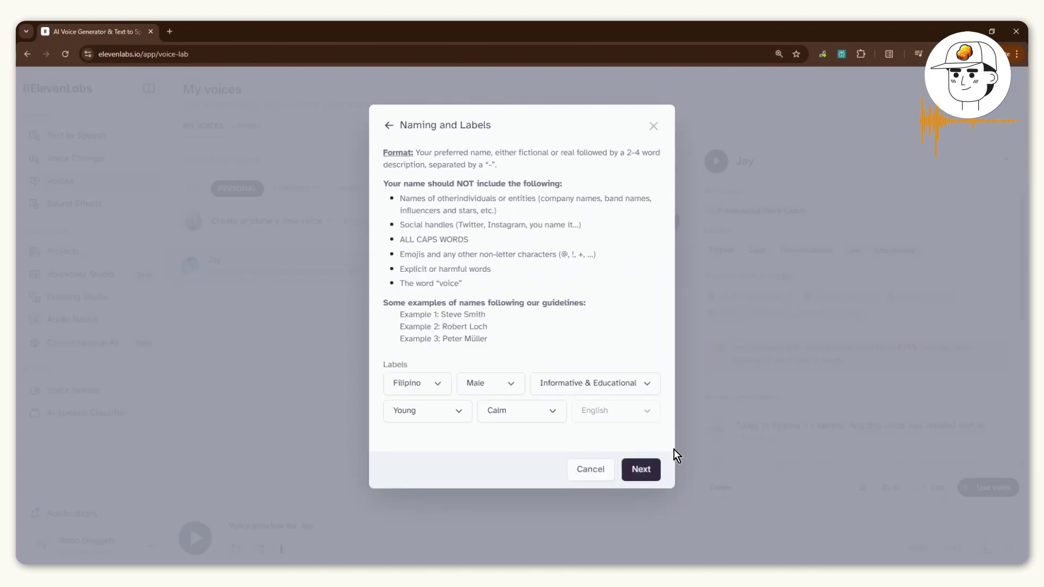
Accept the Voice Library terms and share Jay to the Voice Library.
left_click(640, 476)
scroll(599, 329, "down", 10)
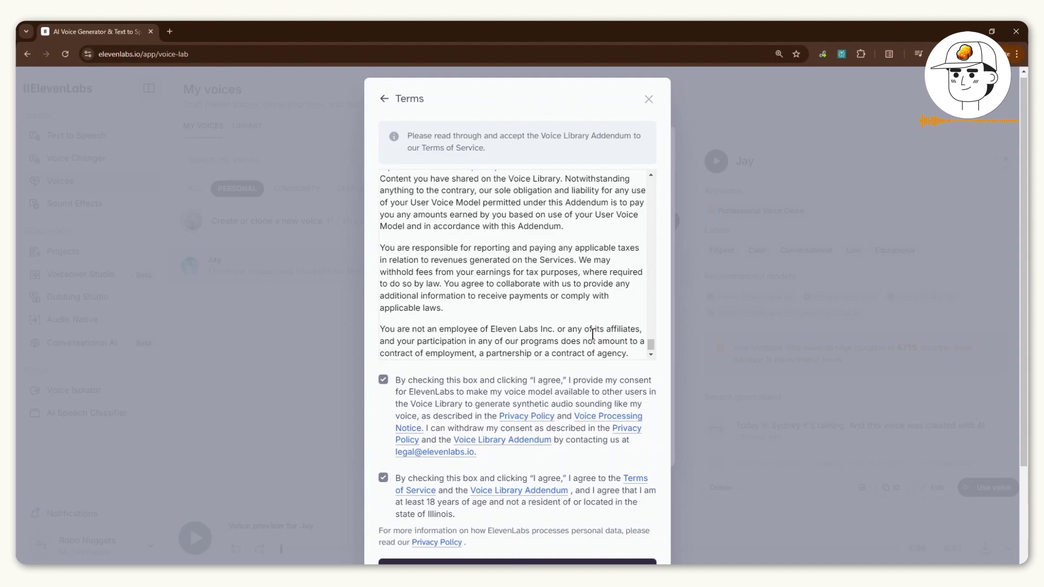
left_click(428, 466)
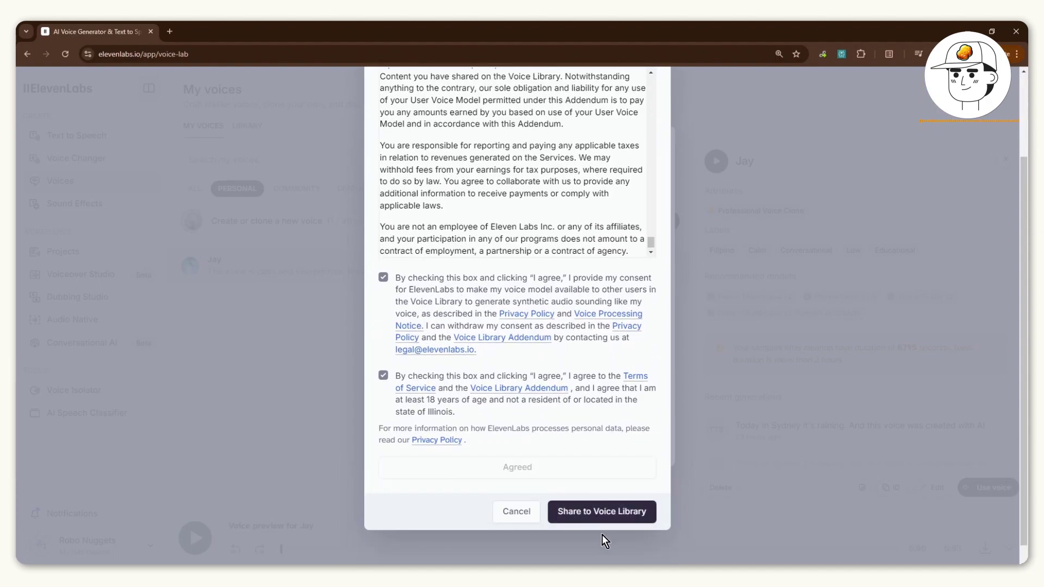
left_click(600, 512)
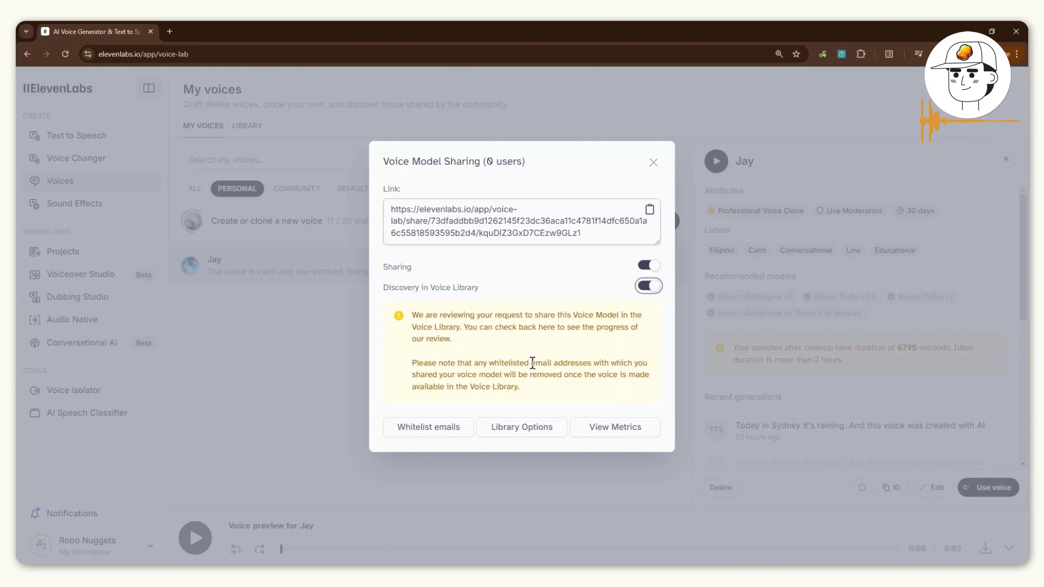
left_click(535, 427)
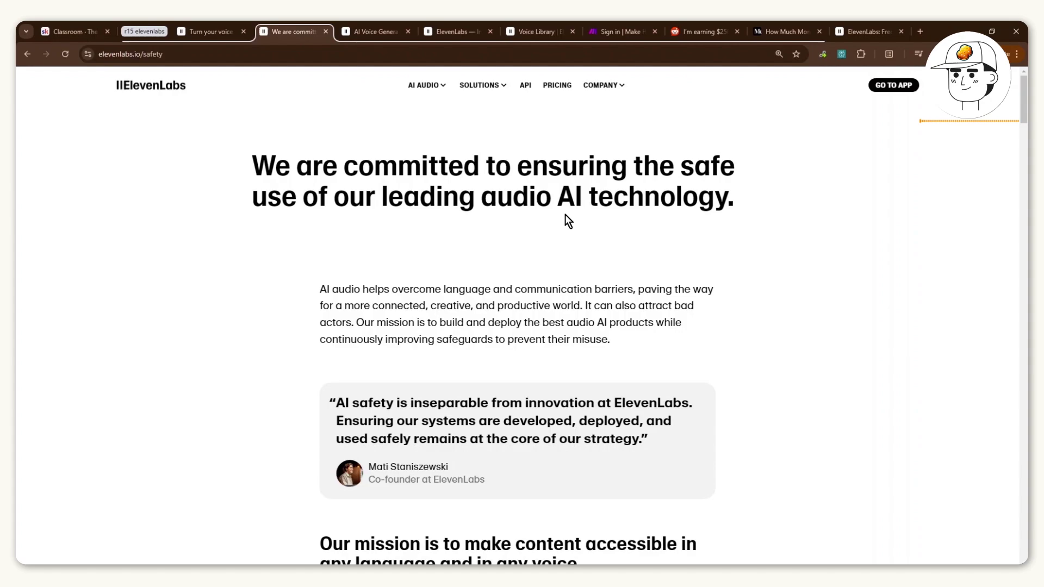
Zoom in on the safety page and switch to the Subscription tab showing the Creator plan.
key("ctrl+plus")
key("ctrl+plus")
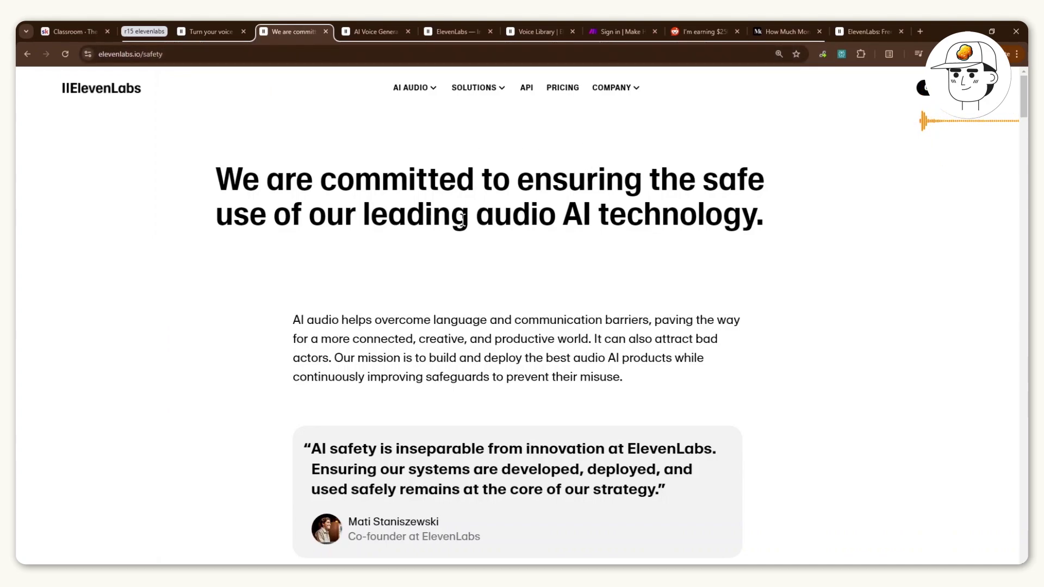
key("ctrl+Tab")
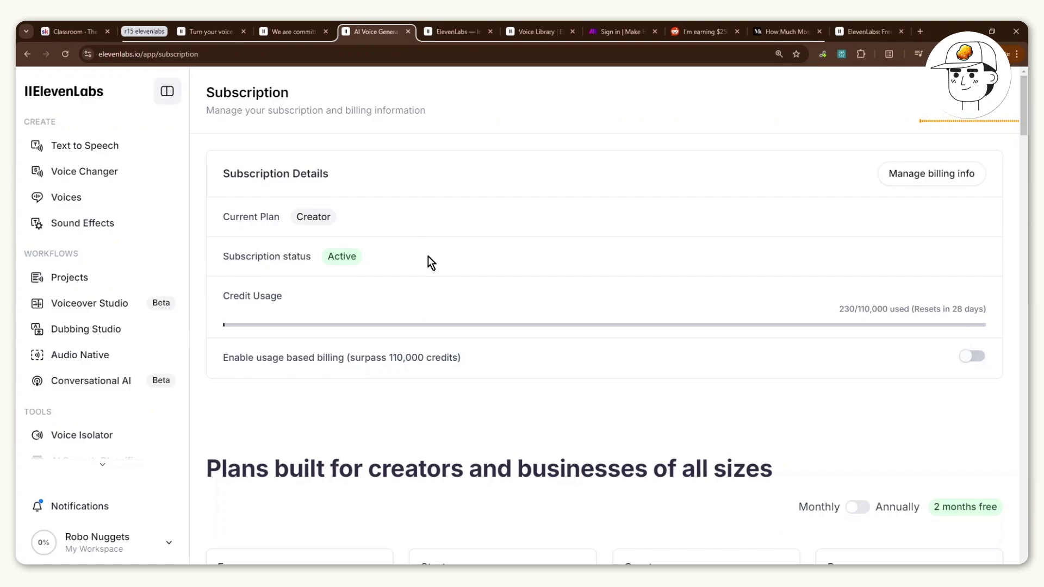
Switch to the Payouts tab headed 'Turn your voice into passive income'.
key("ctrl+2")
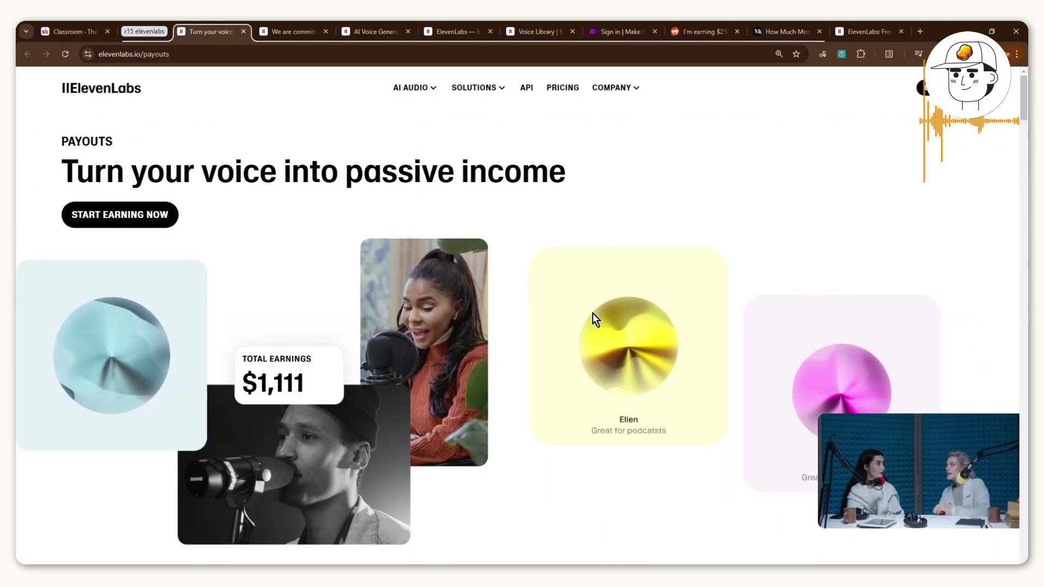